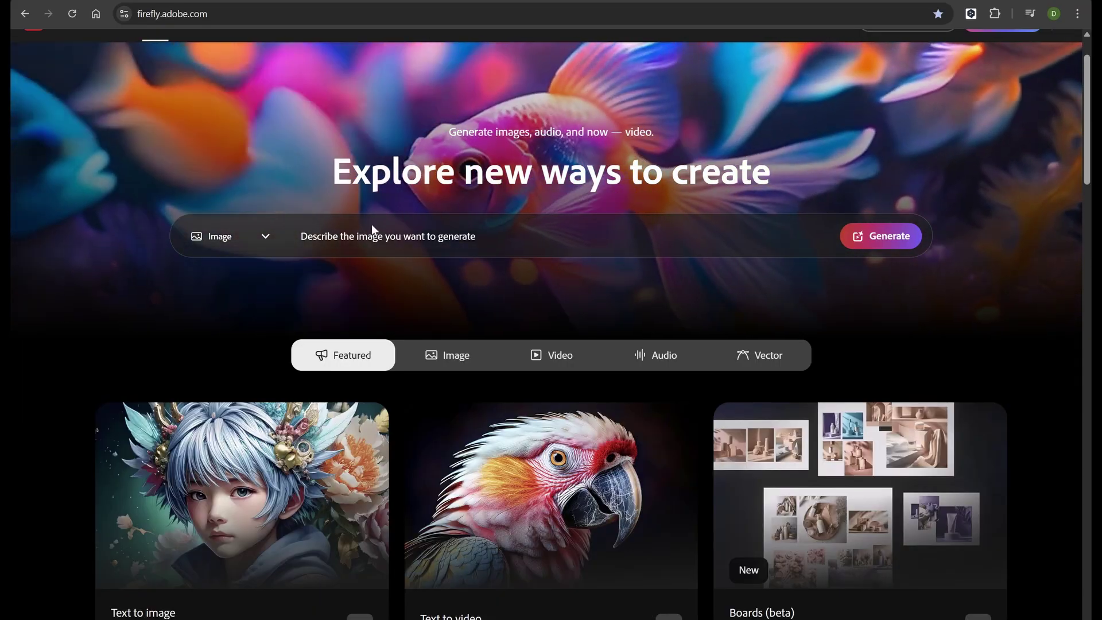
Step: Generate four glass-and-crystal dragon images and browse them all enlarged
scroll(585, 288, "down", 1)
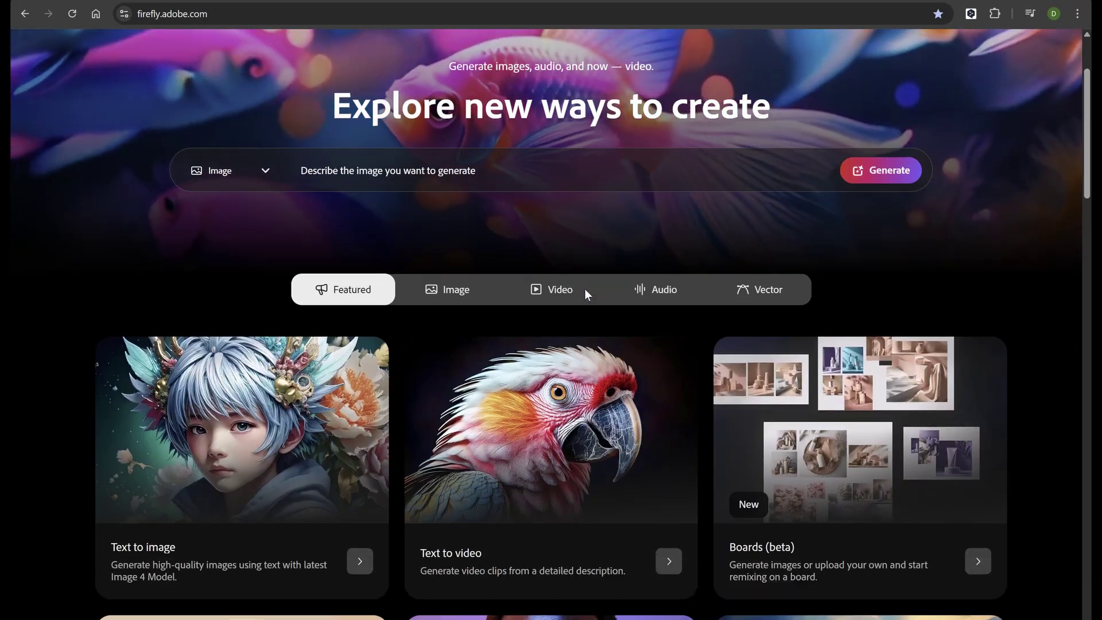
scroll(584, 288, "down", 3)
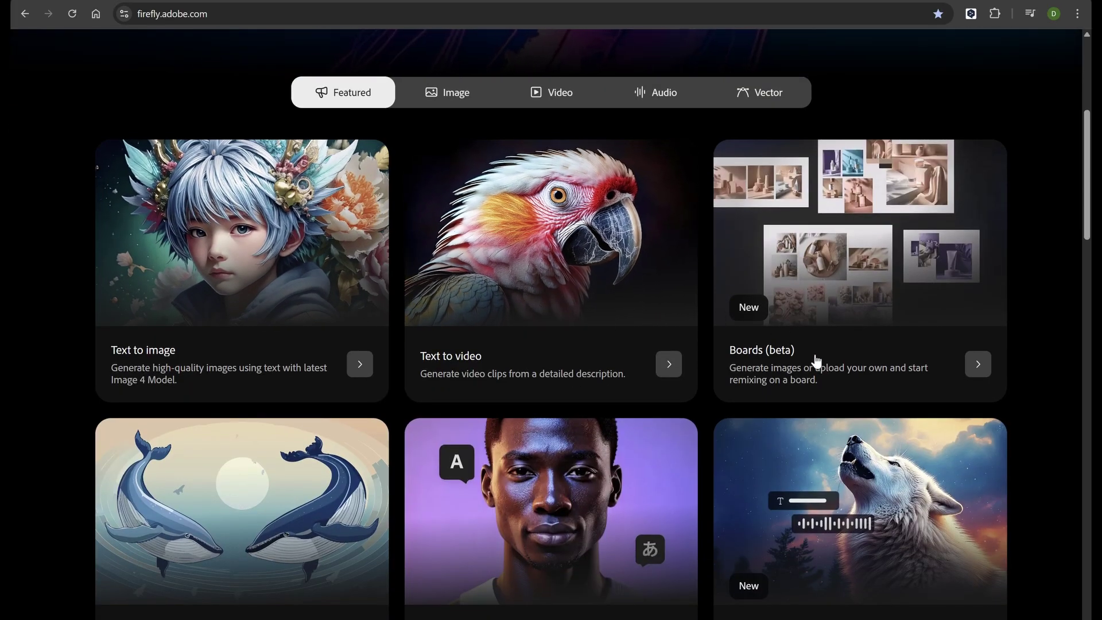
scroll(818, 361, "down", 4)
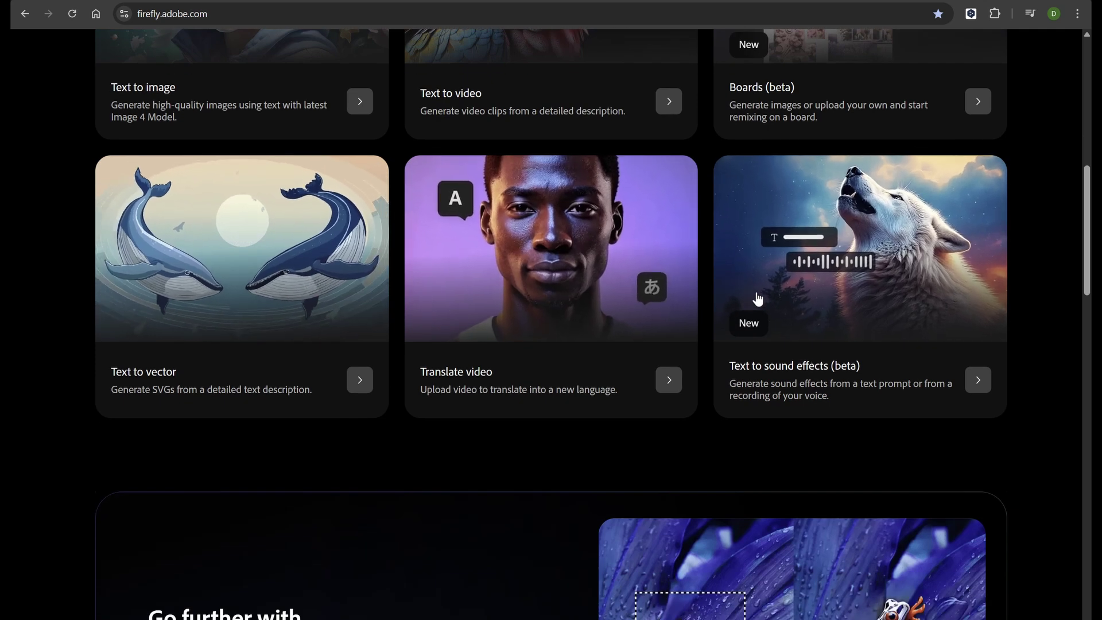
scroll(854, 305, "down", 4)
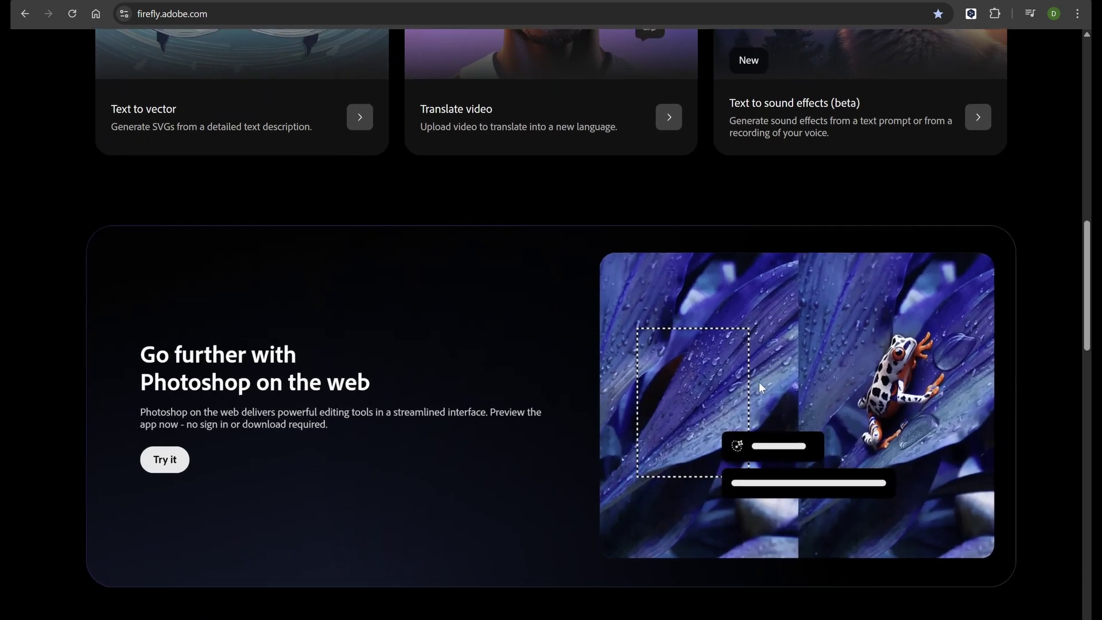
scroll(706, 415, "up", 7)
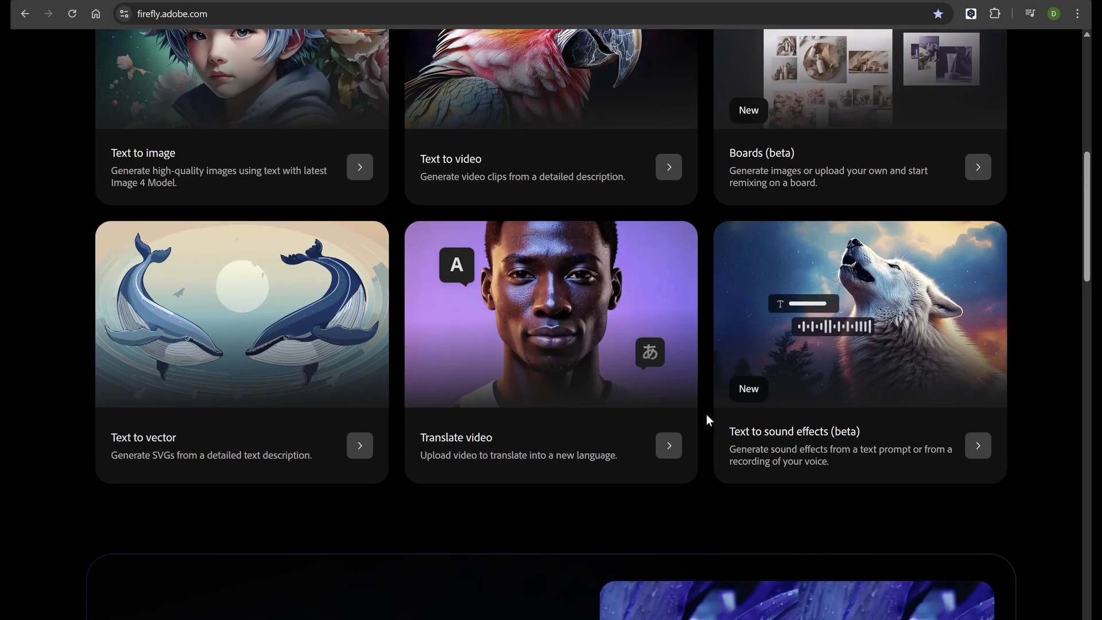
scroll(706, 414, "up", 5)
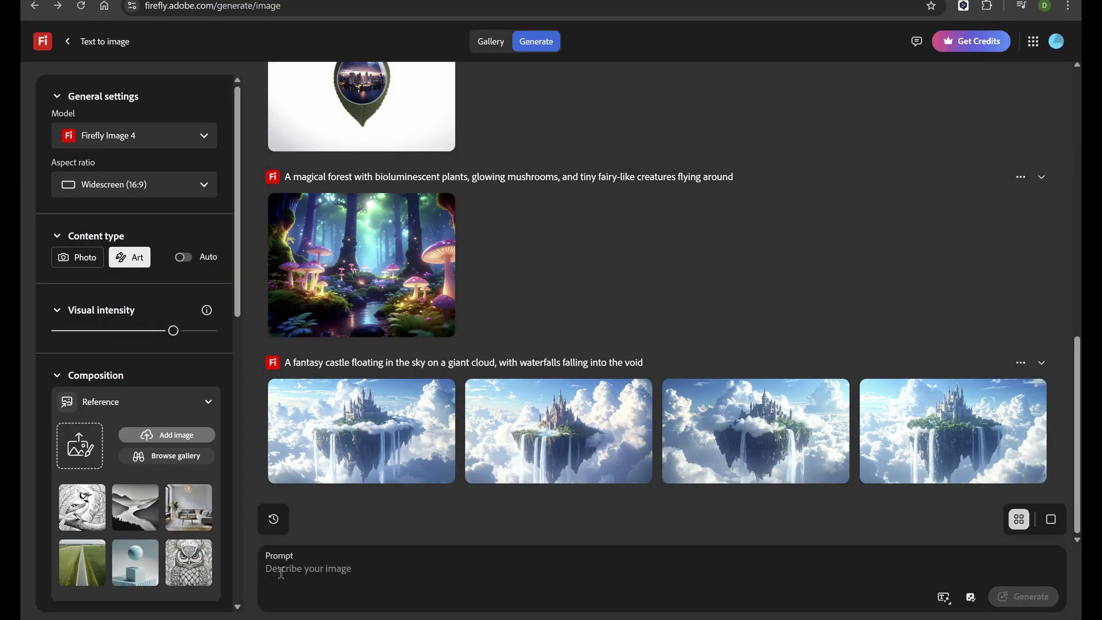
left_click(1030, 599)
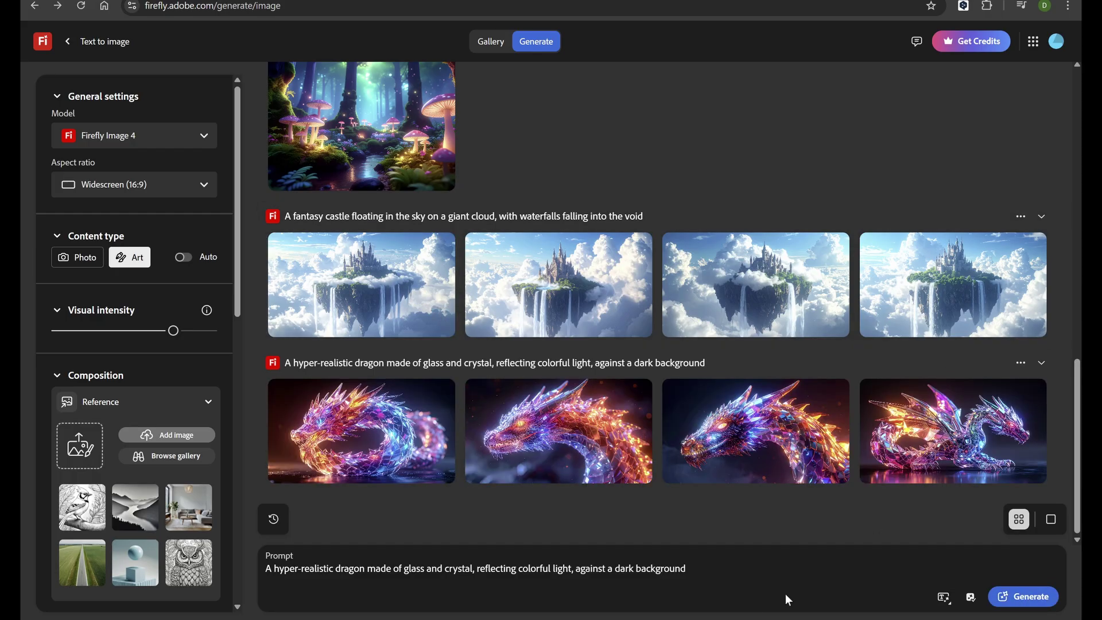
left_click(395, 435)
left_click(1015, 328)
left_click(1015, 327)
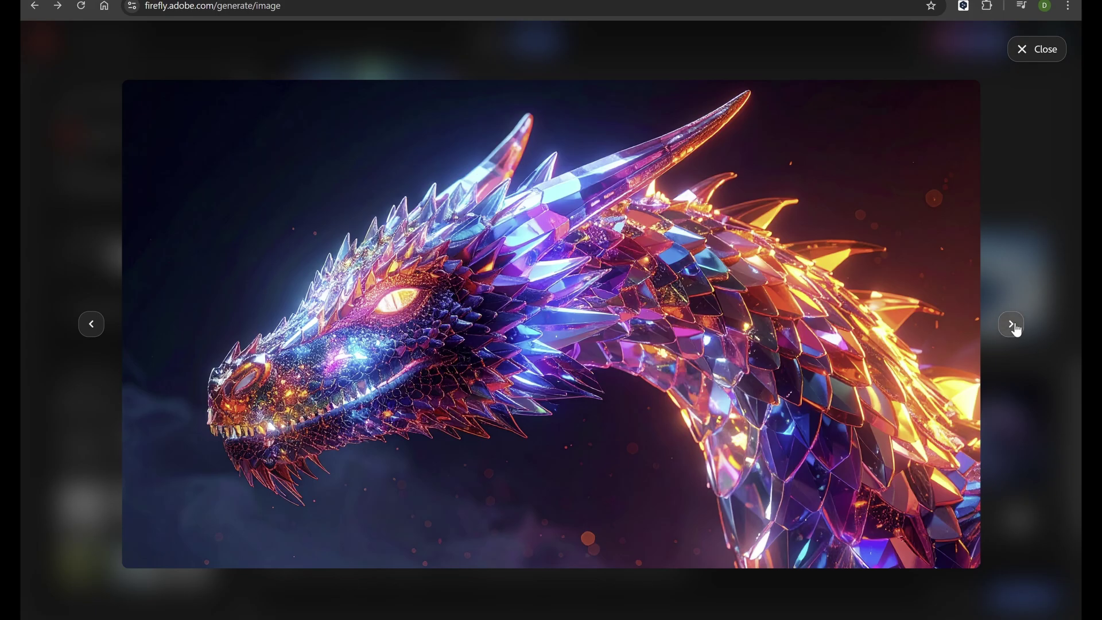
left_click(1015, 327)
left_click(1050, 59)
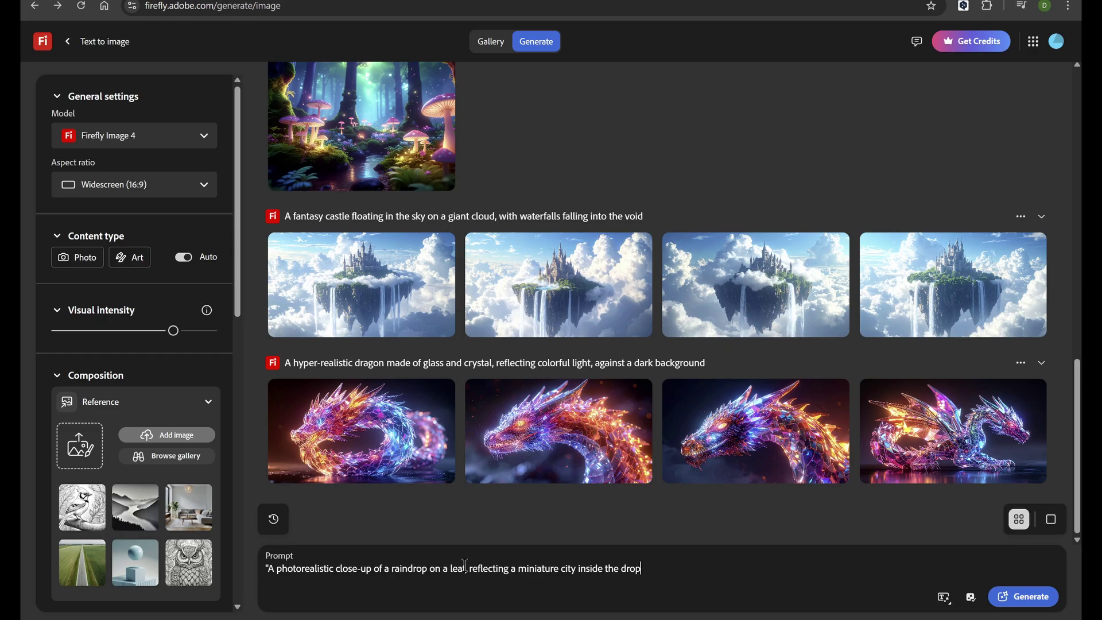
Step: Generate four raindrop-on-leaf miniature city images and browse the results enlarged
left_click(1035, 597)
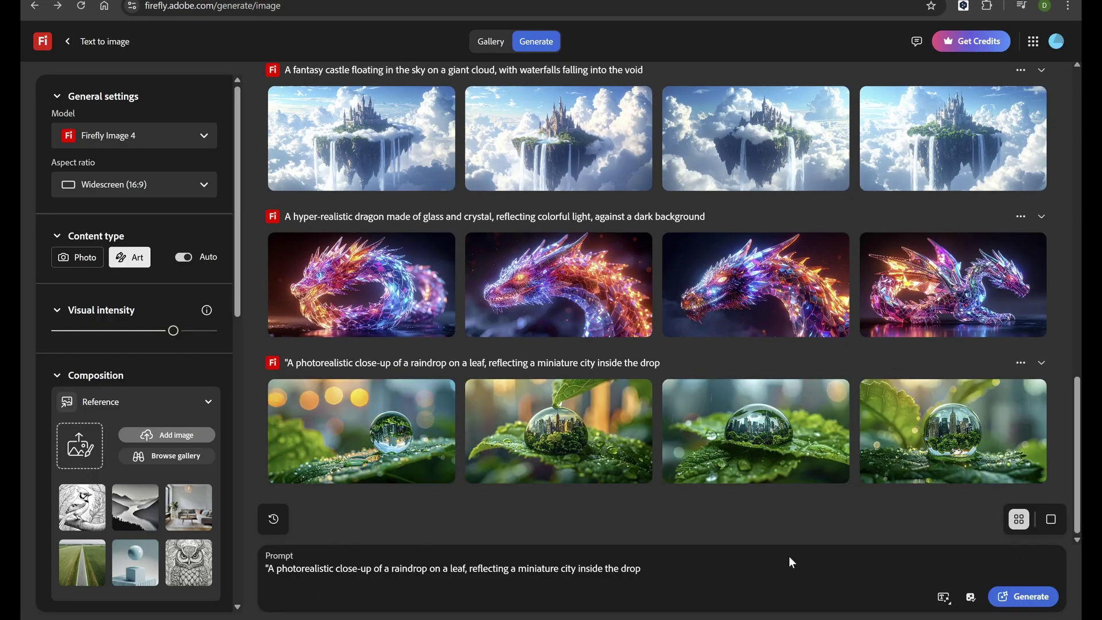
left_click(428, 470)
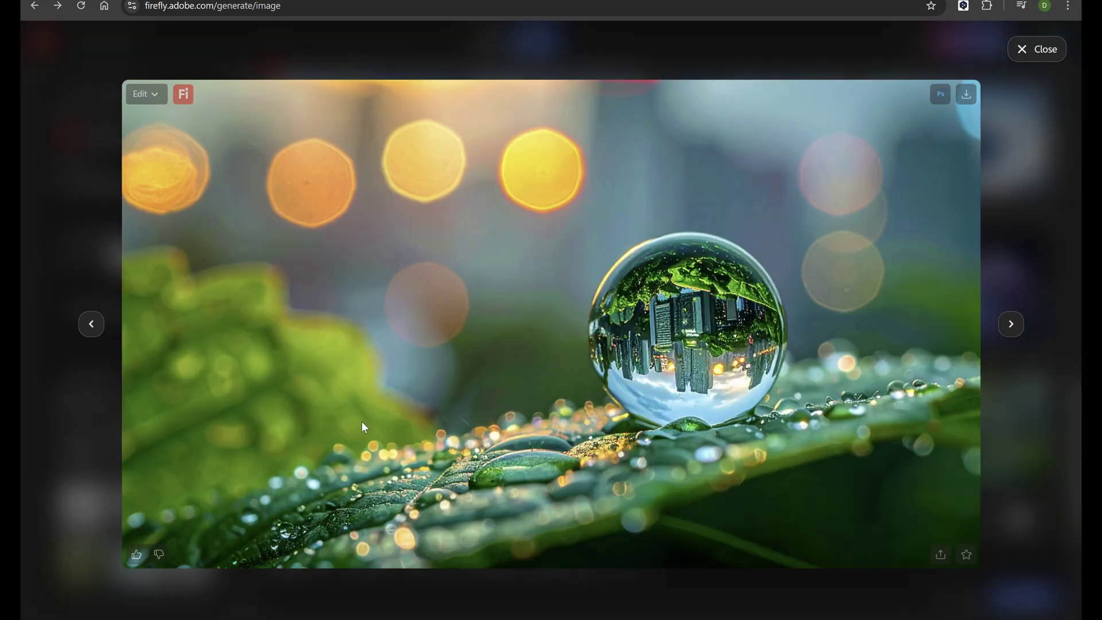
left_click(1010, 330)
left_click(1013, 327)
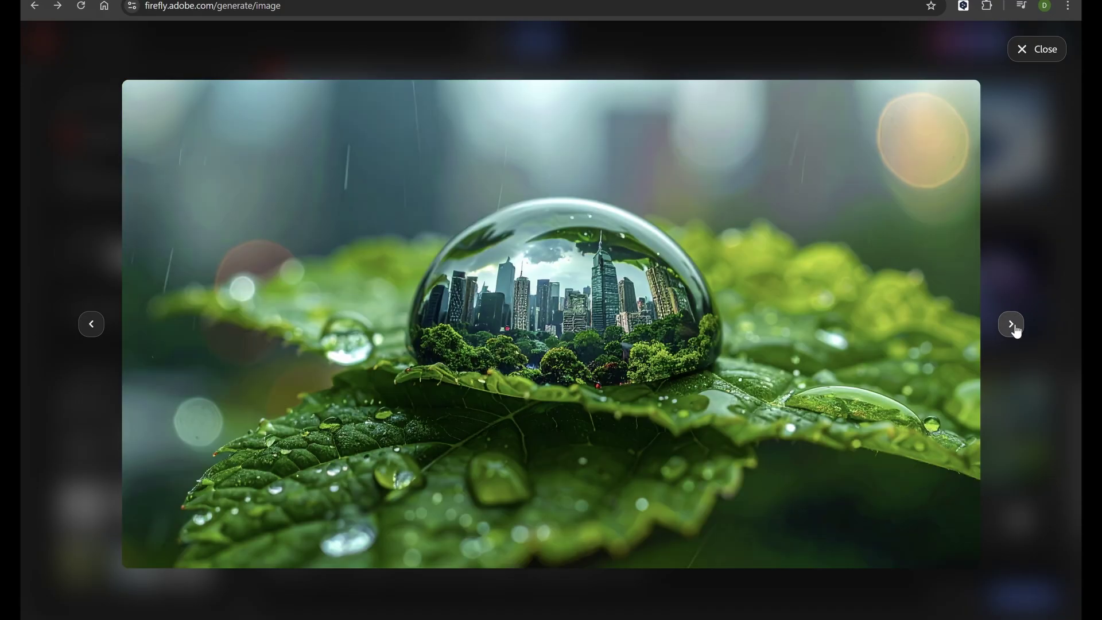
Step: Select the background behind the woman, generate a palm-tree beach, and preview the second and third variants
left_click(1014, 328)
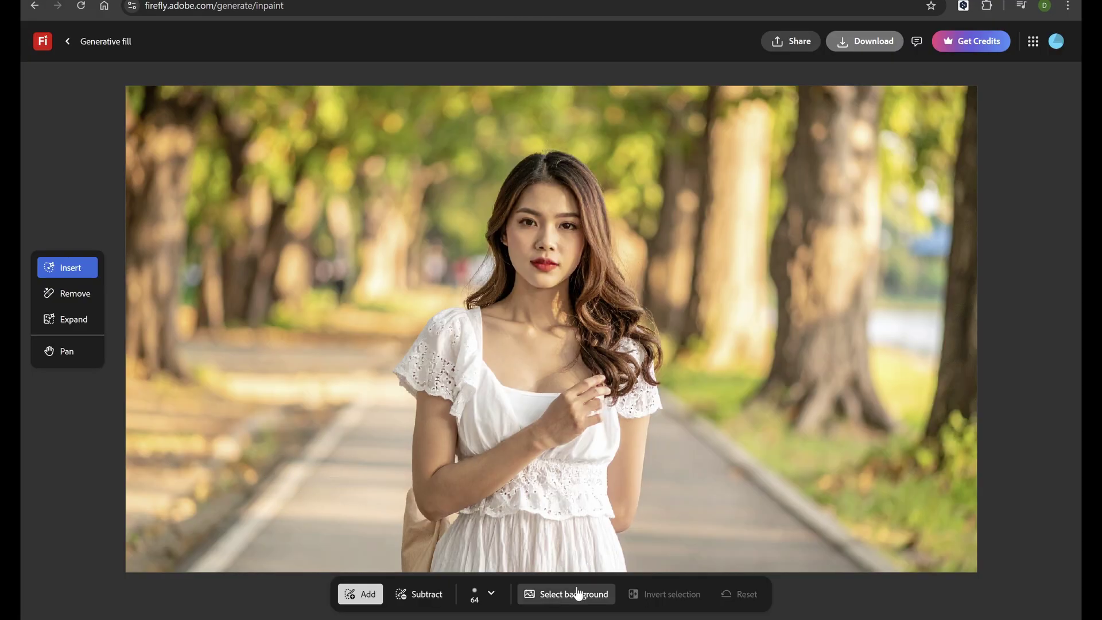
left_click(579, 594)
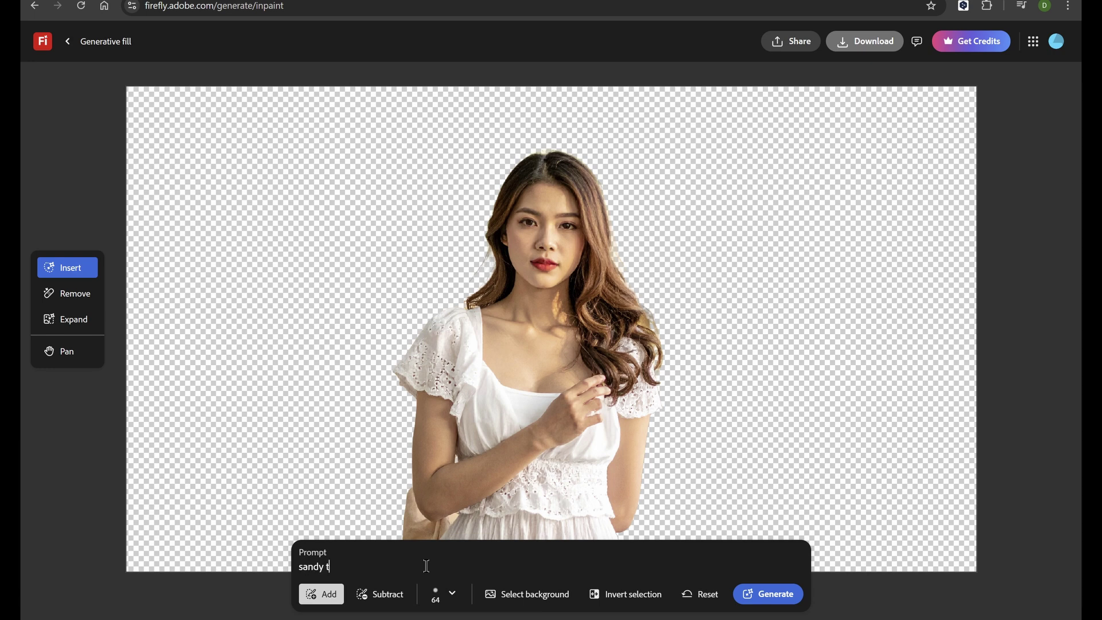
left_click(797, 591)
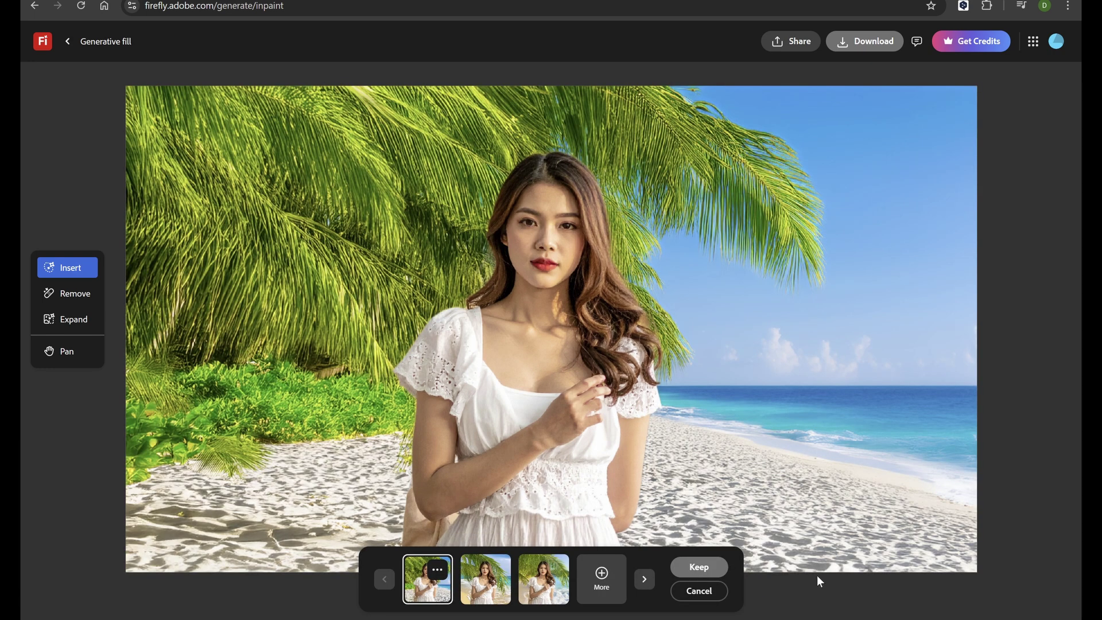
left_click(489, 582)
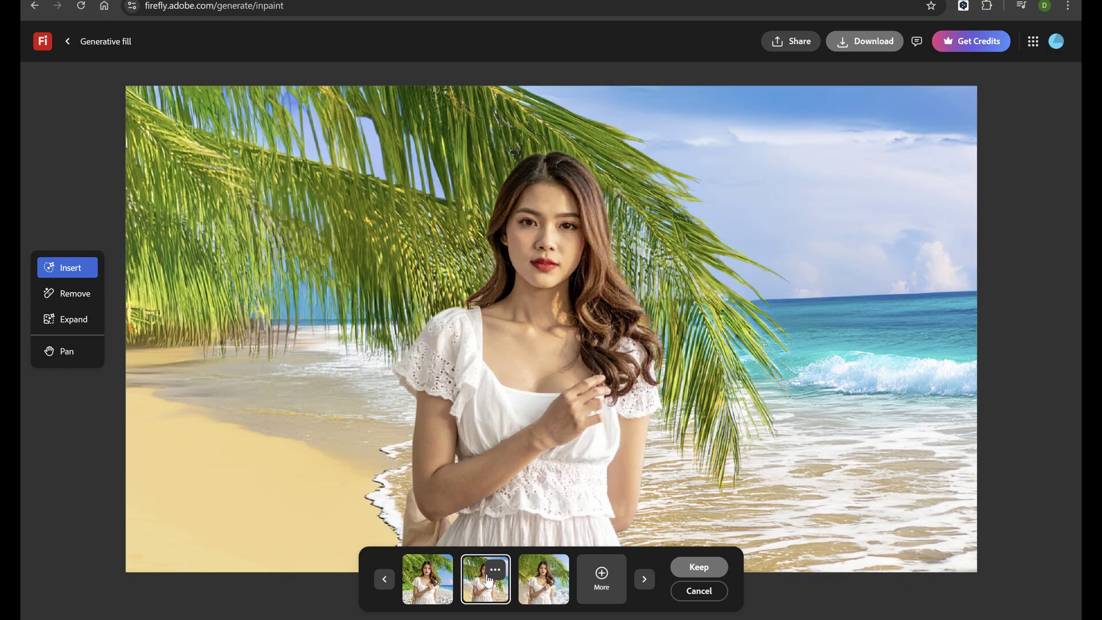
left_click(568, 581)
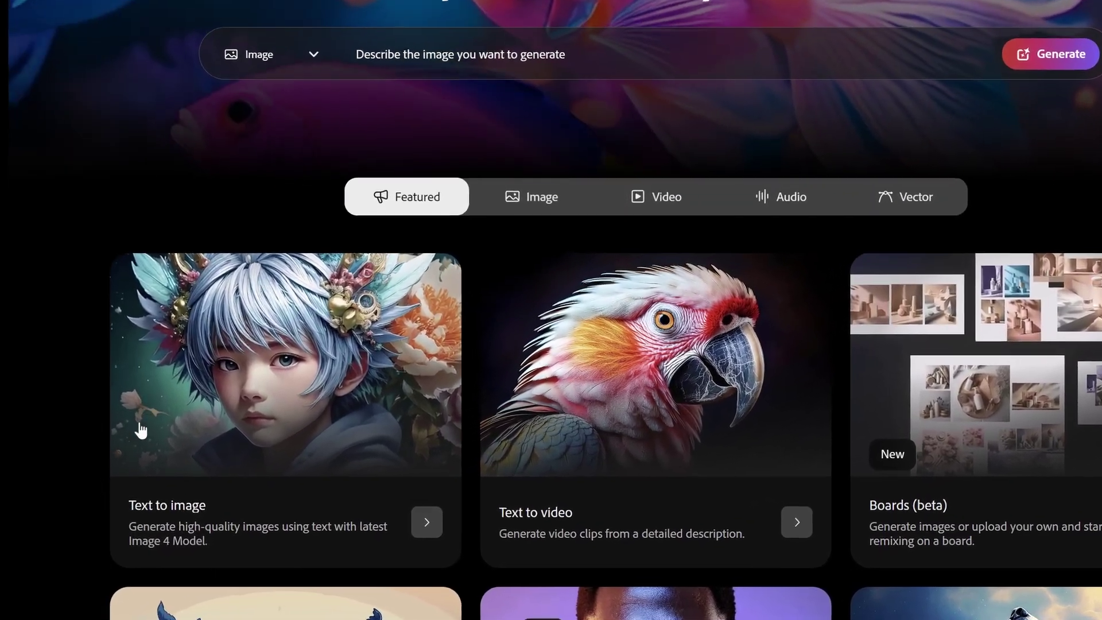
Step: Generate a raindrop-on-leaf image with Firefly Image 4 Ultra at Landscape 4:3 and enlarge it
left_click(185, 513)
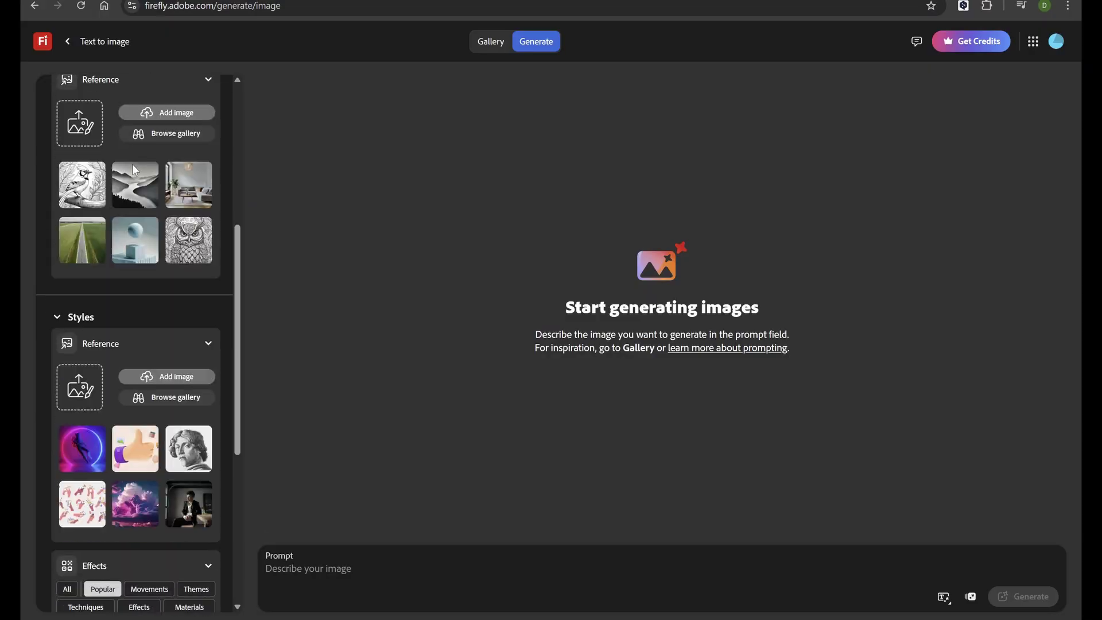
scroll(140, 216, "down", 5)
scroll(136, 287, "up", 10)
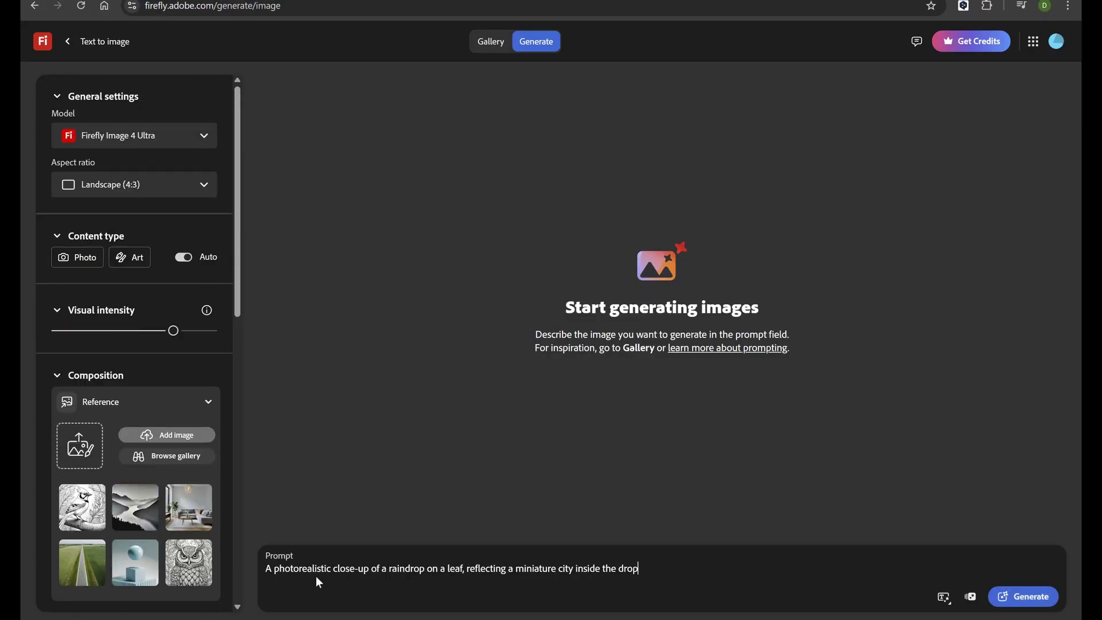
left_click(1024, 597)
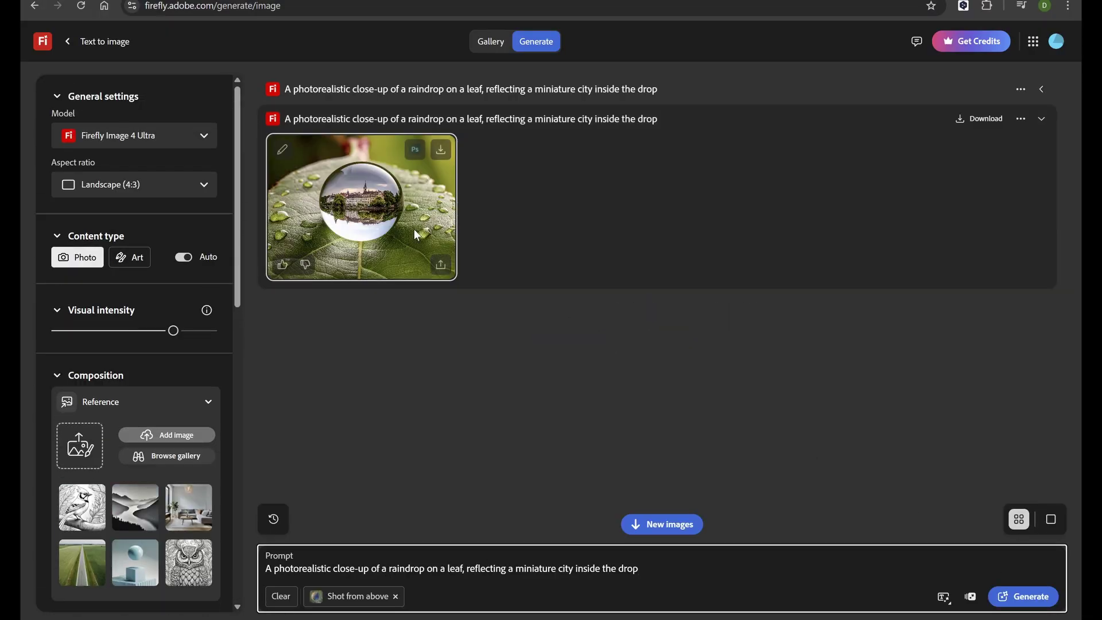
left_click(371, 214)
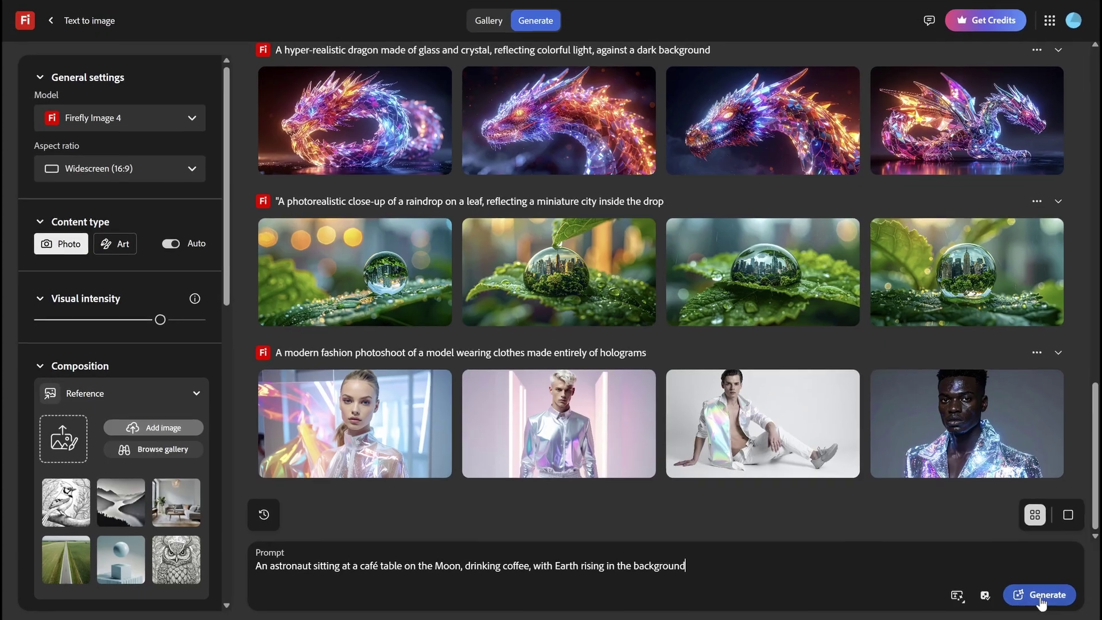
Step: Generate the astronaut-drinking-coffee-on-the-Moon images and browse all four full size
left_click(1043, 591)
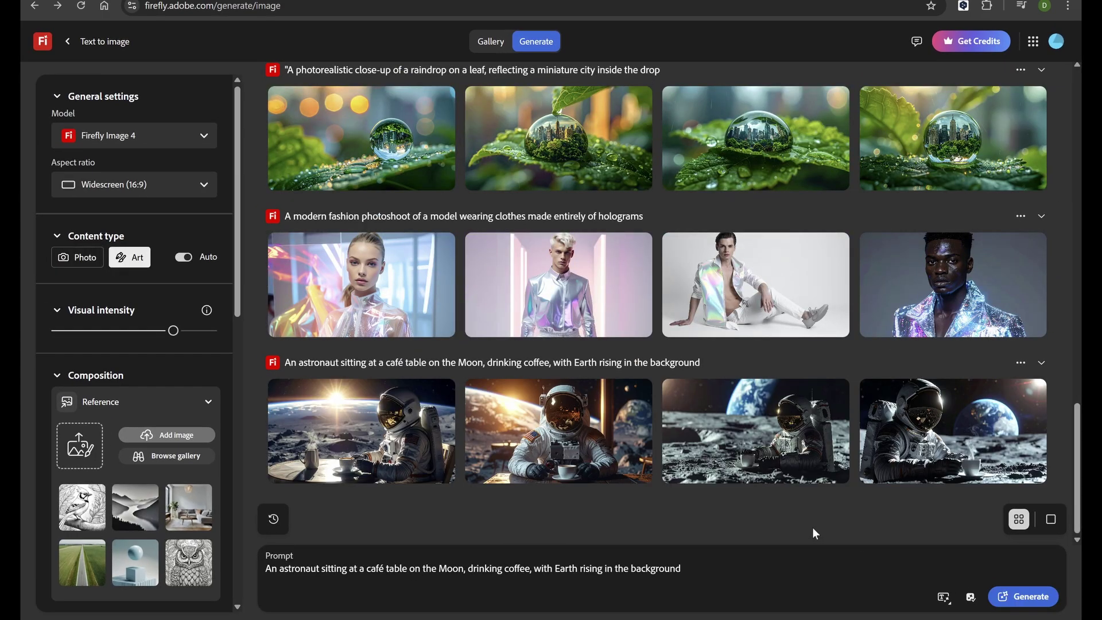
left_click(360, 438)
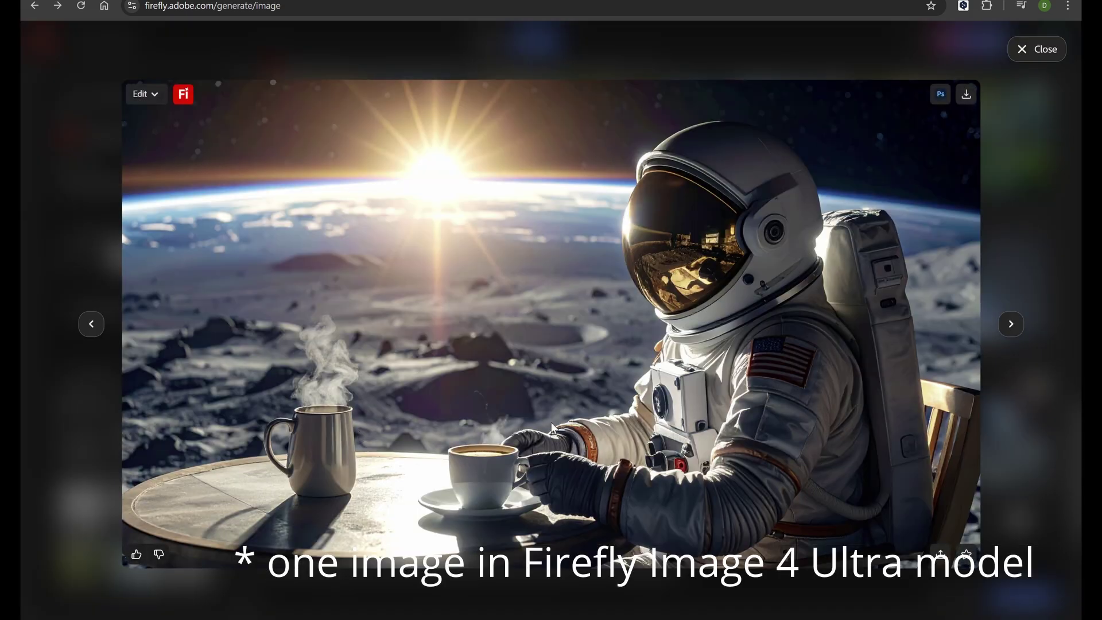
left_click(1012, 325)
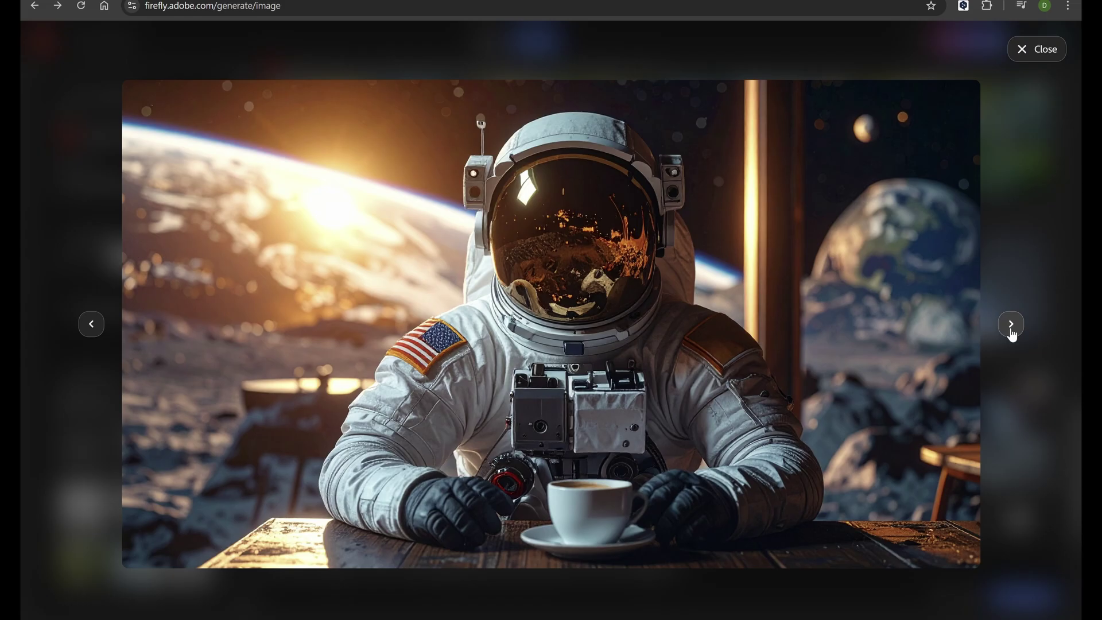
left_click(1012, 325)
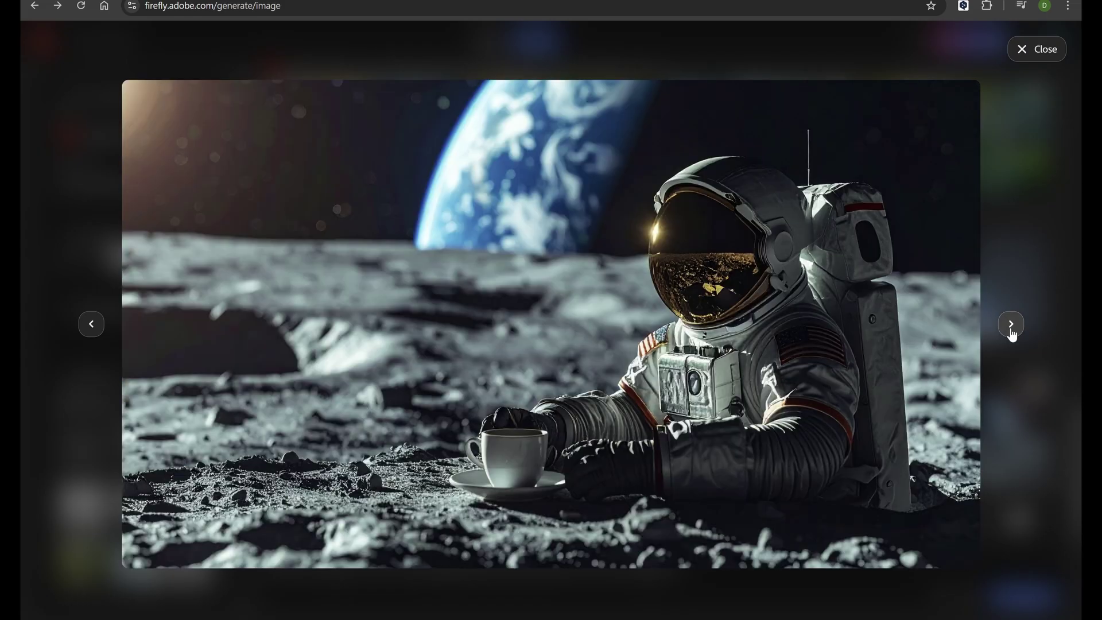
left_click(1012, 325)
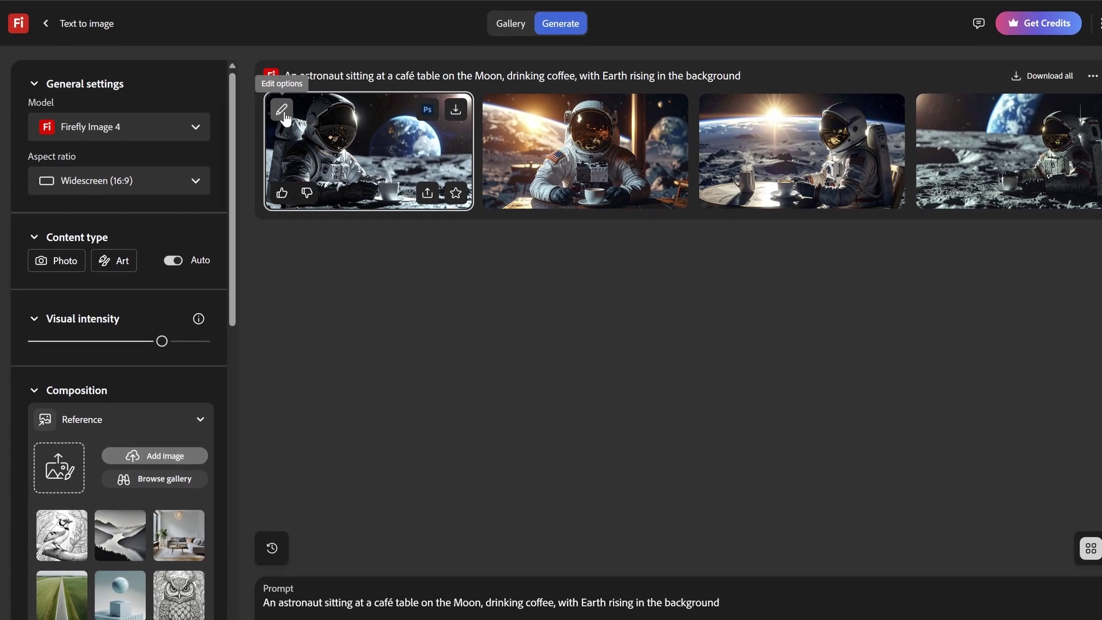
Step: Generate four variations similar to the first astronaut image and browse them full size
left_click(282, 110)
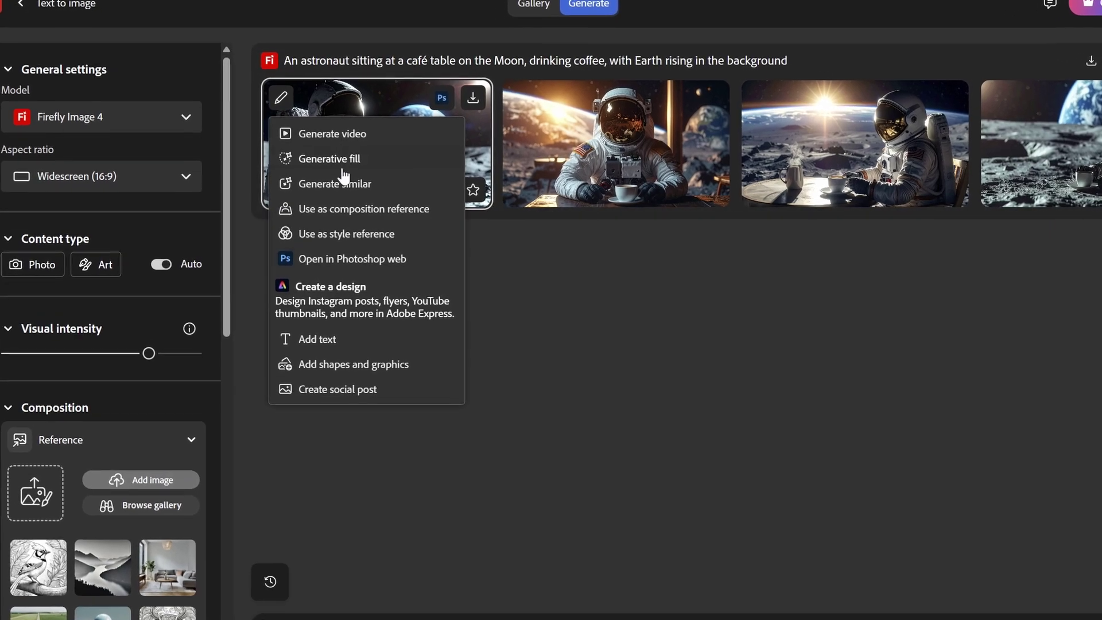
left_click(345, 181)
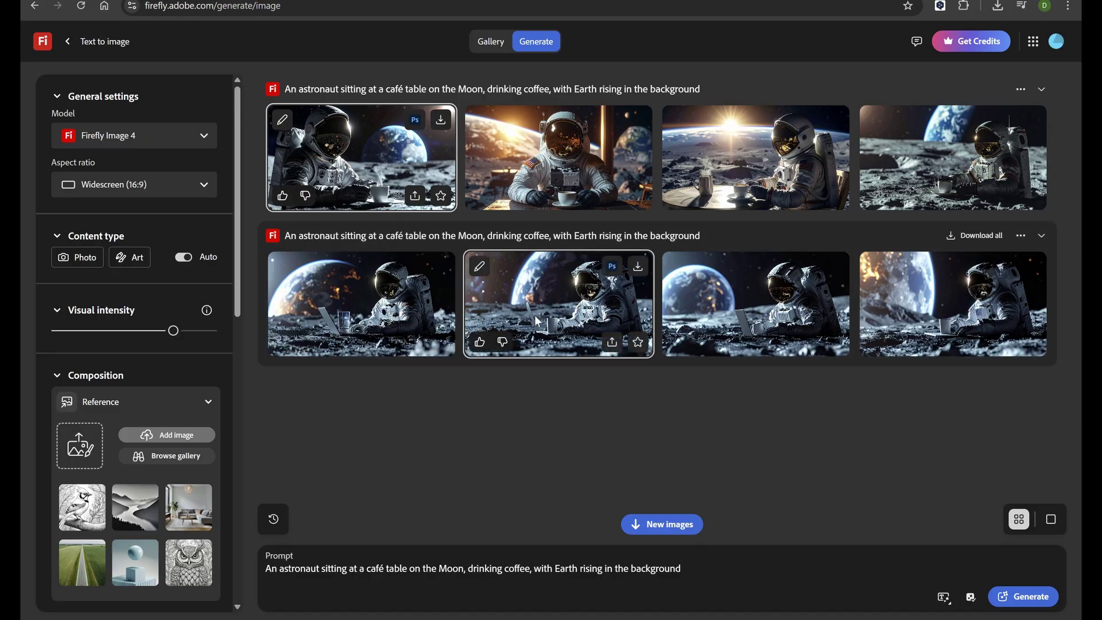
left_click(377, 315)
left_click(1015, 333)
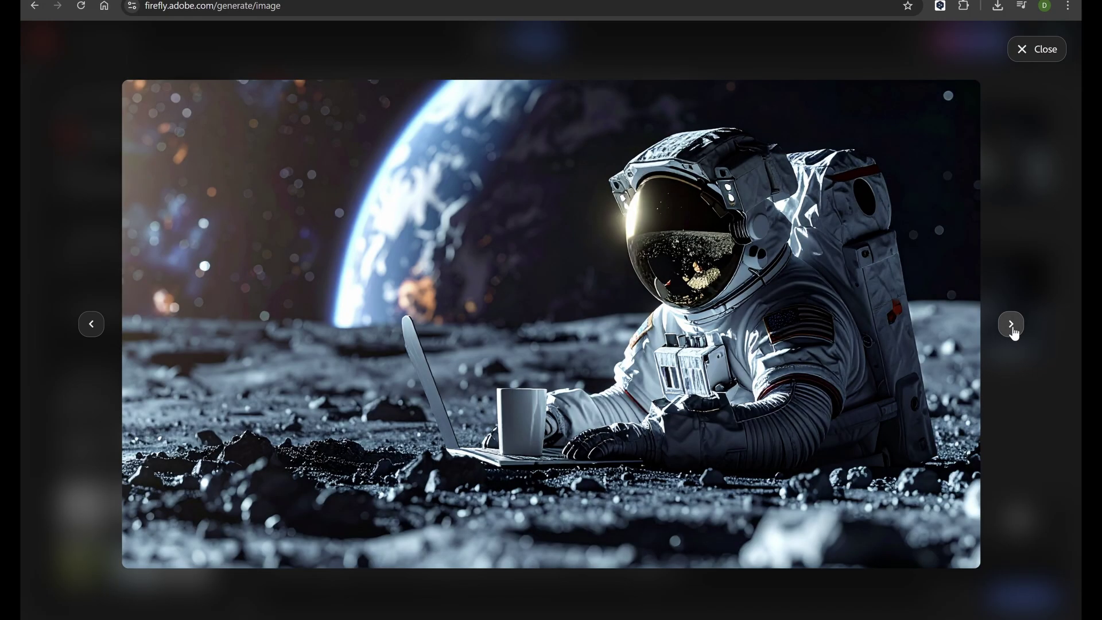
left_click(1015, 333)
left_click(1014, 333)
left_click(1014, 333)
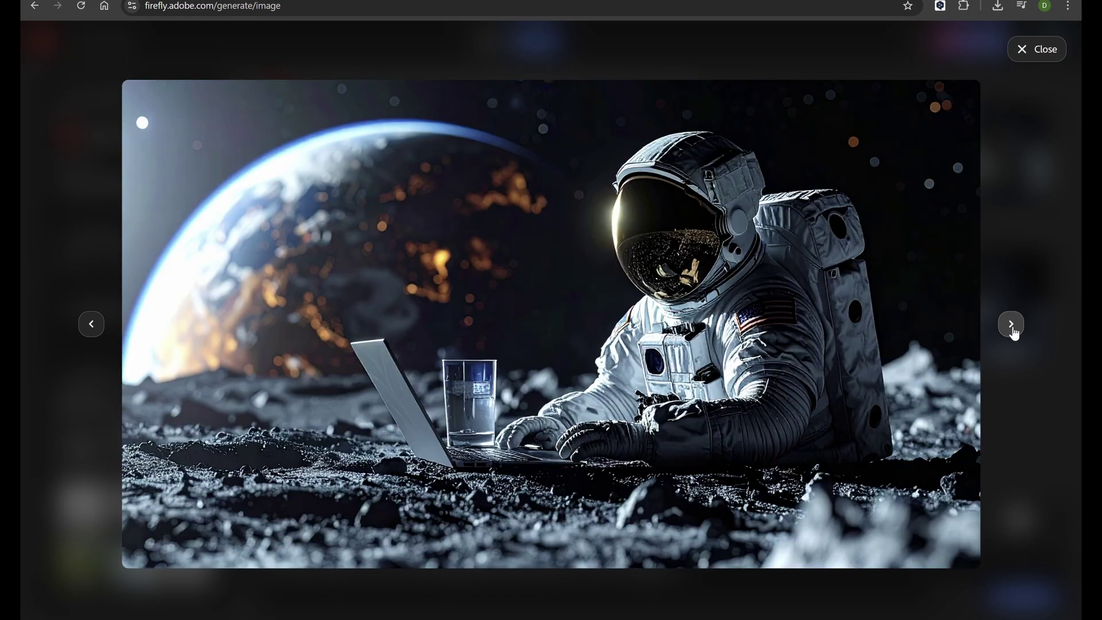
left_click(1044, 50)
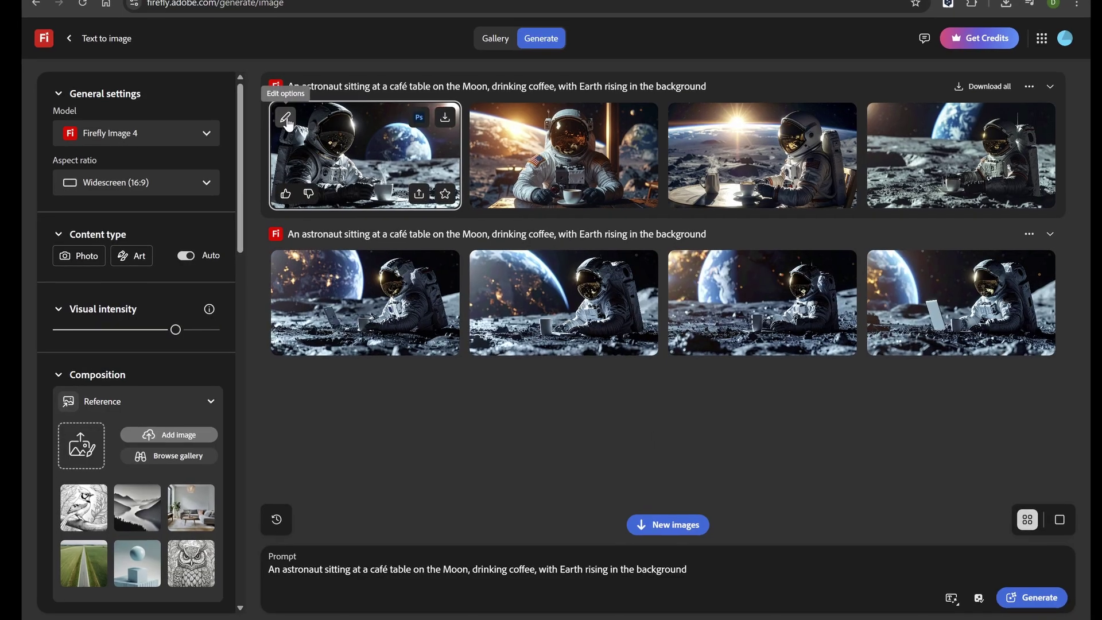
Step: Use the first moon image as composition reference with the Oil paint effect and generate a new set
left_click(289, 114)
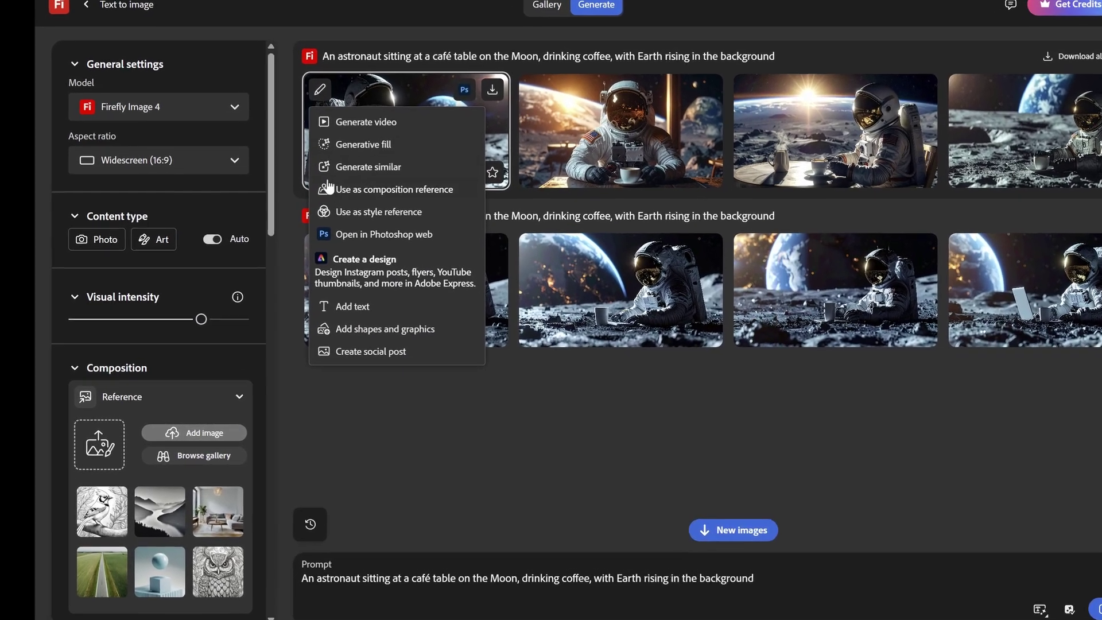
left_click(412, 189)
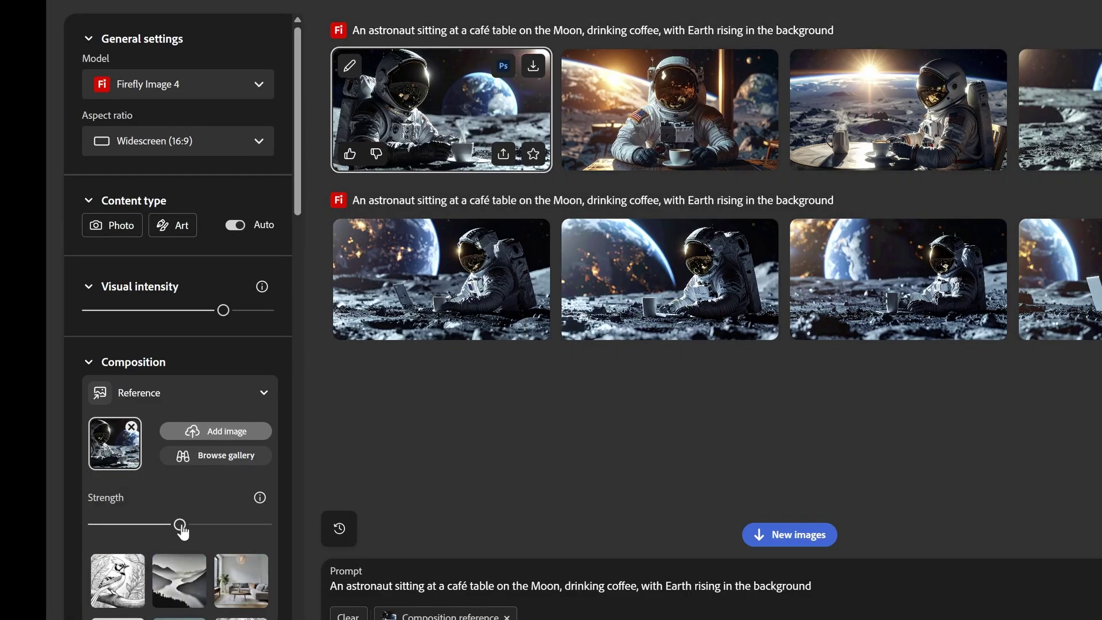
scroll(247, 437, "down", 15)
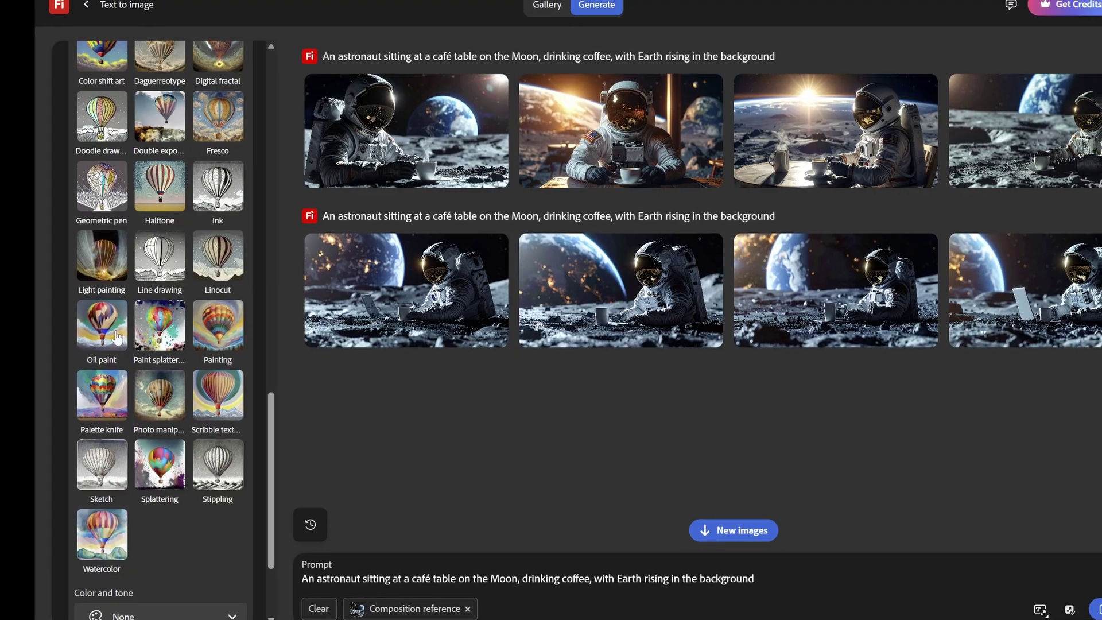
left_click(106, 332)
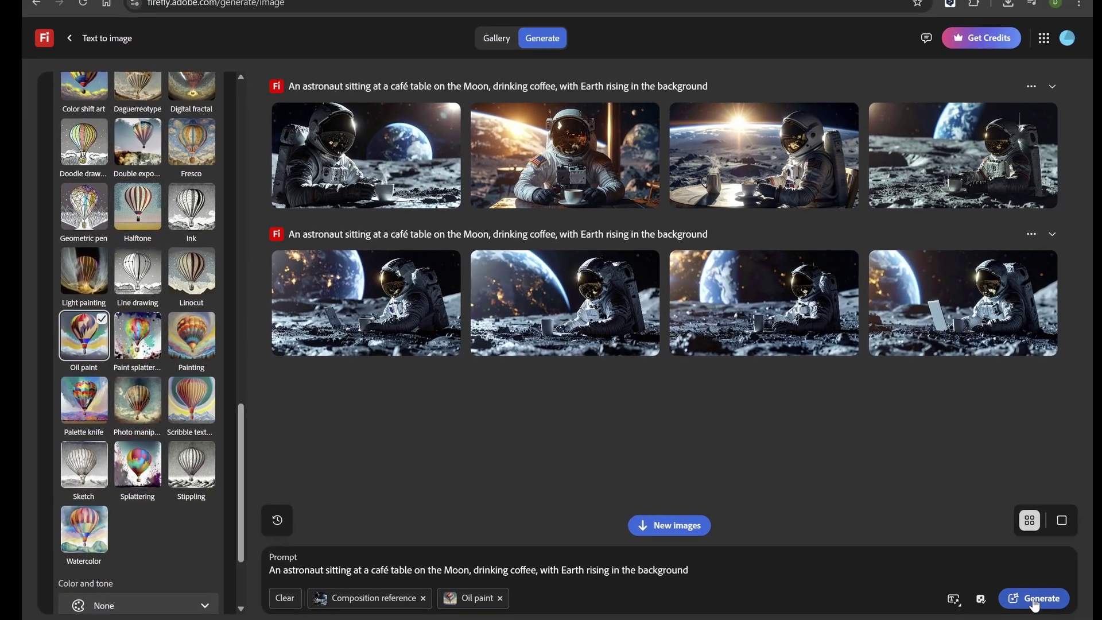
left_click(1067, 602)
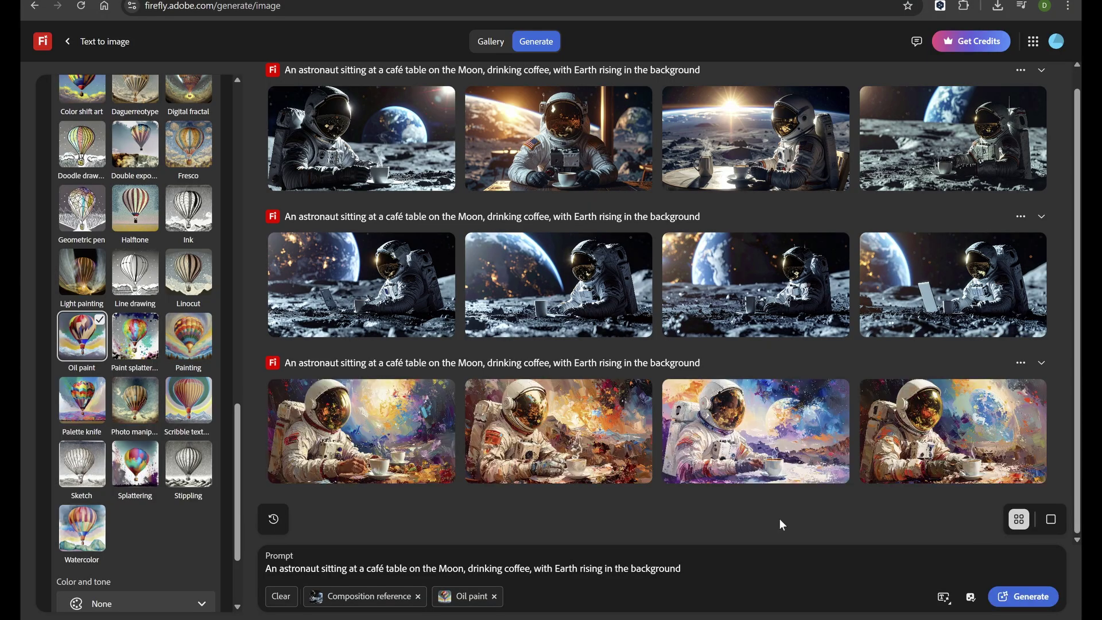
mouse_move(419, 426)
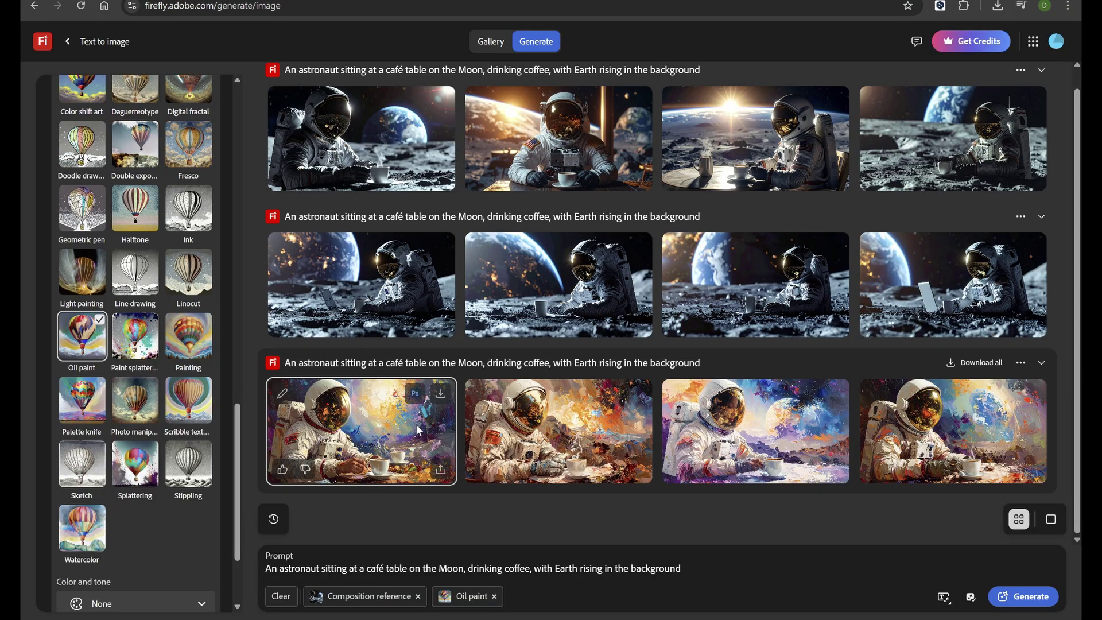
left_click(384, 425)
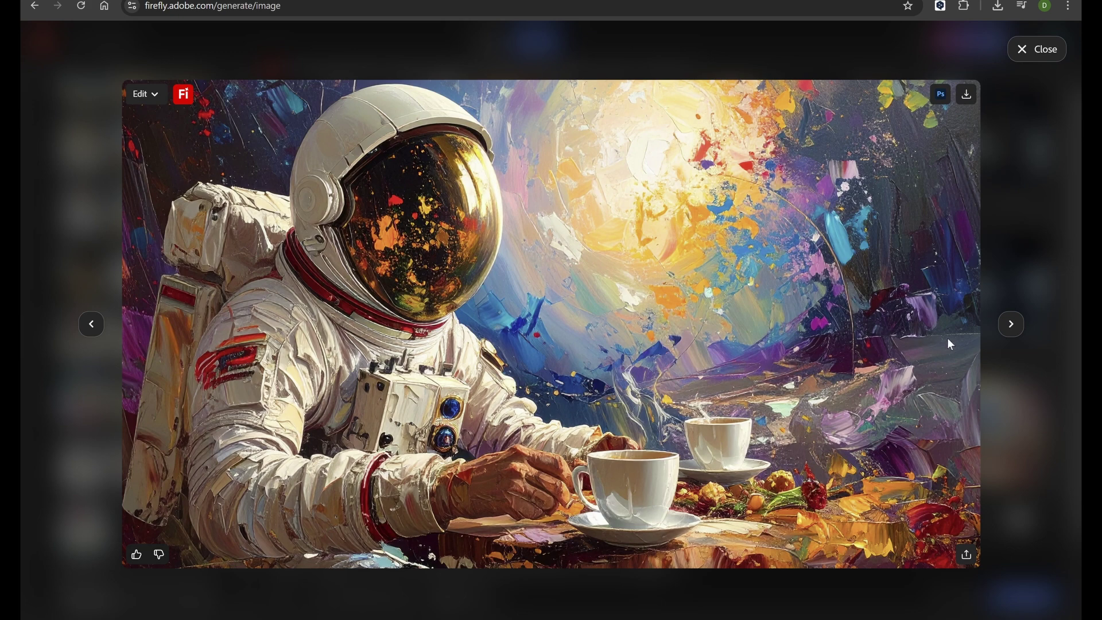
left_click(1013, 326)
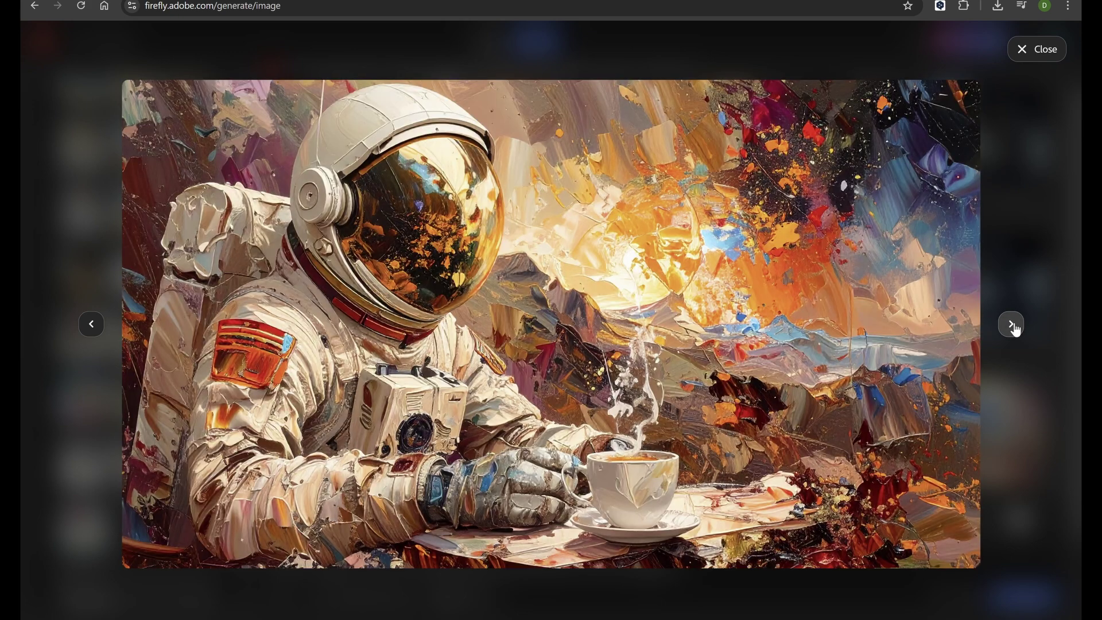
left_click(1013, 326)
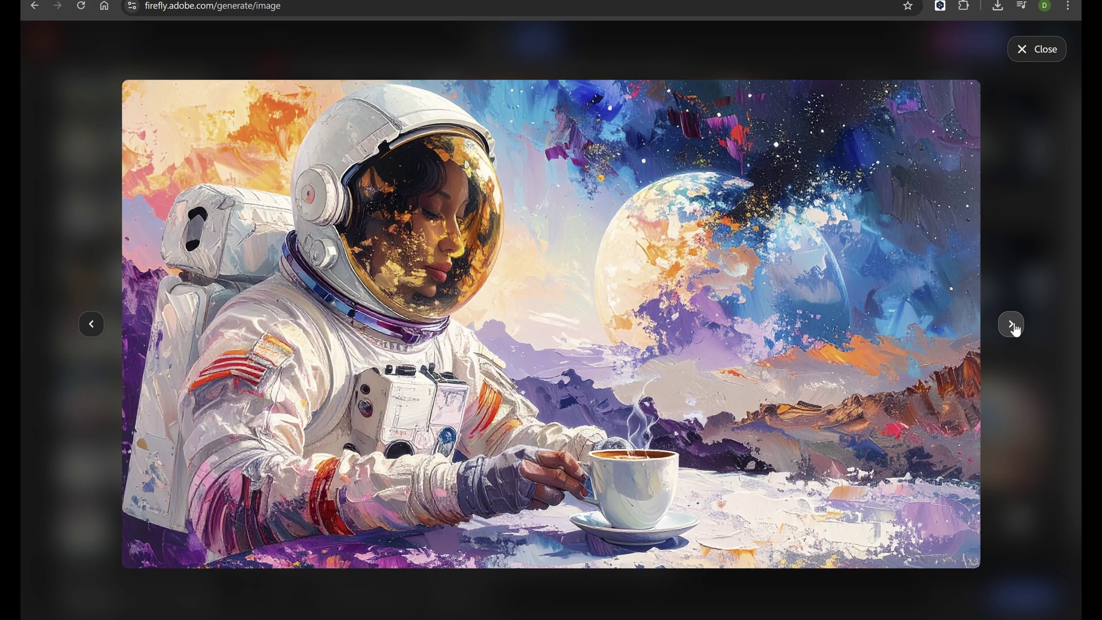
left_click(1013, 326)
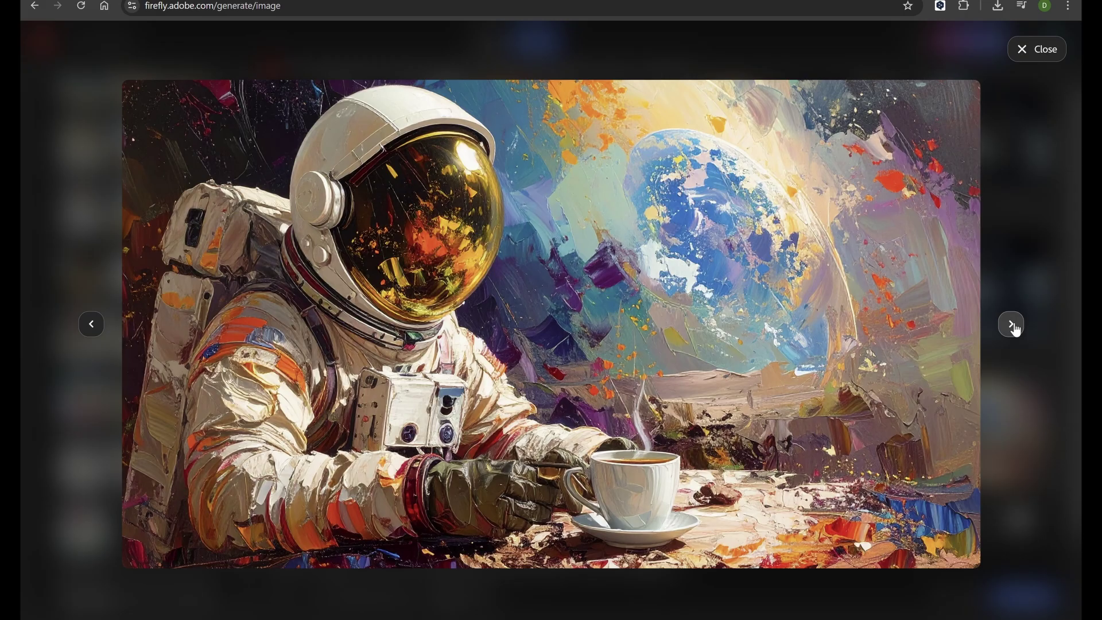
left_click(1013, 326)
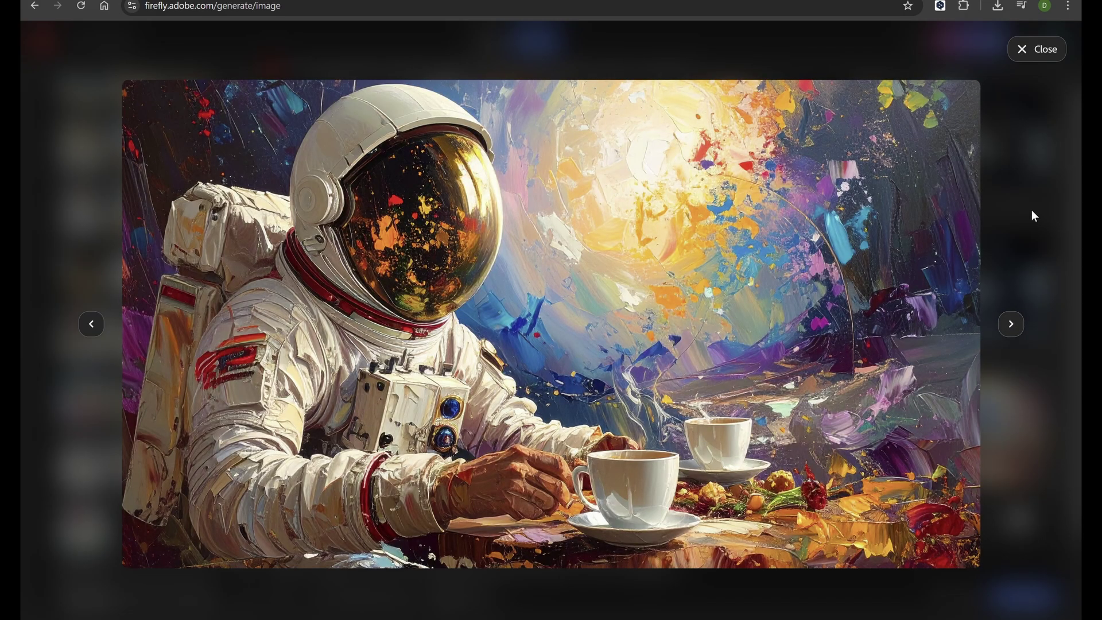
left_click(1043, 58)
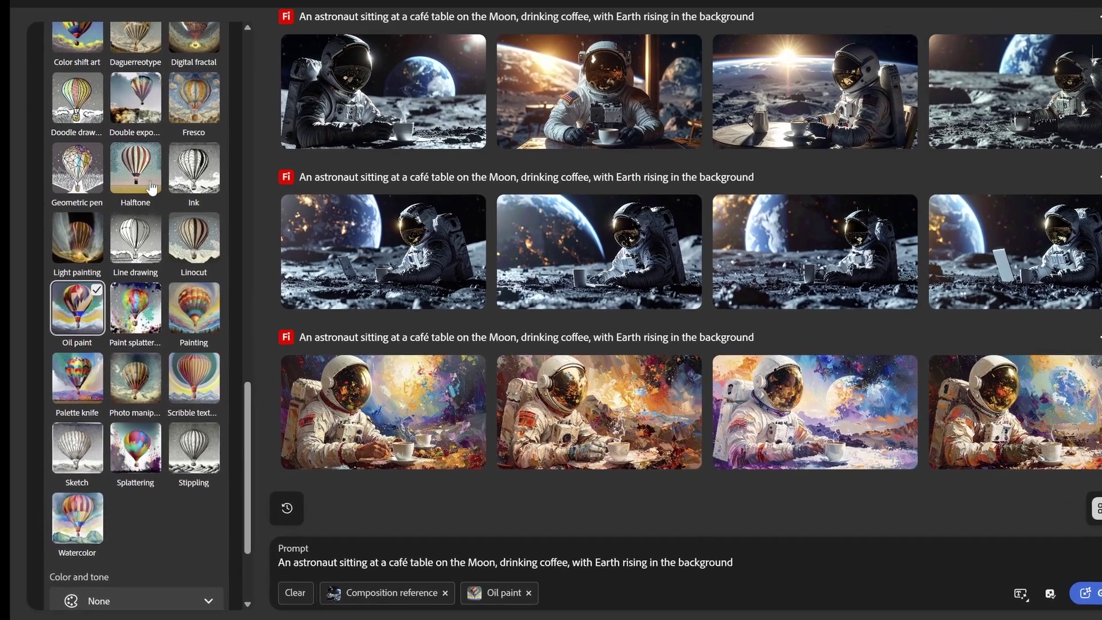
Step: Set Color and tone to Golden, regenerate the astronaut scene, and browse the golden results full size
scroll(127, 458, "down", 3)
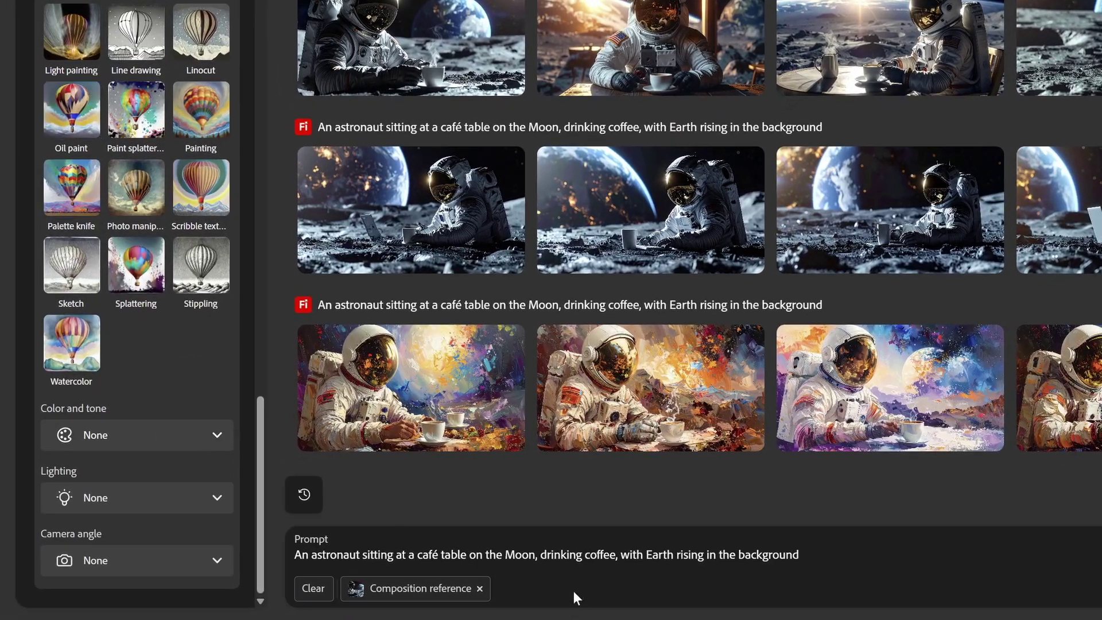
left_click(142, 436)
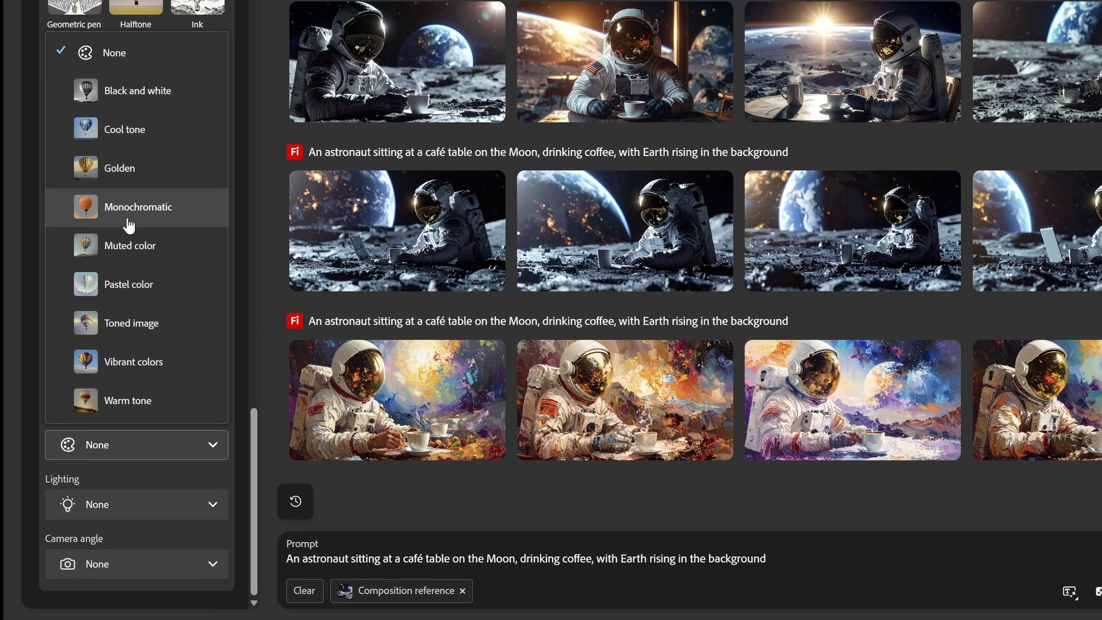
left_click(119, 144)
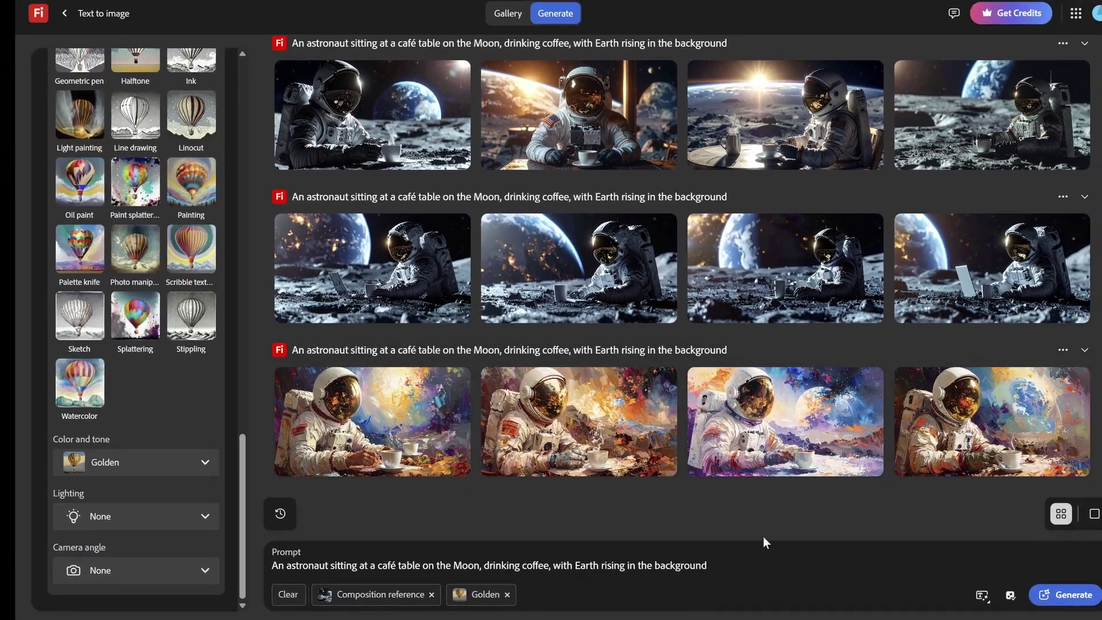
left_click(1065, 595)
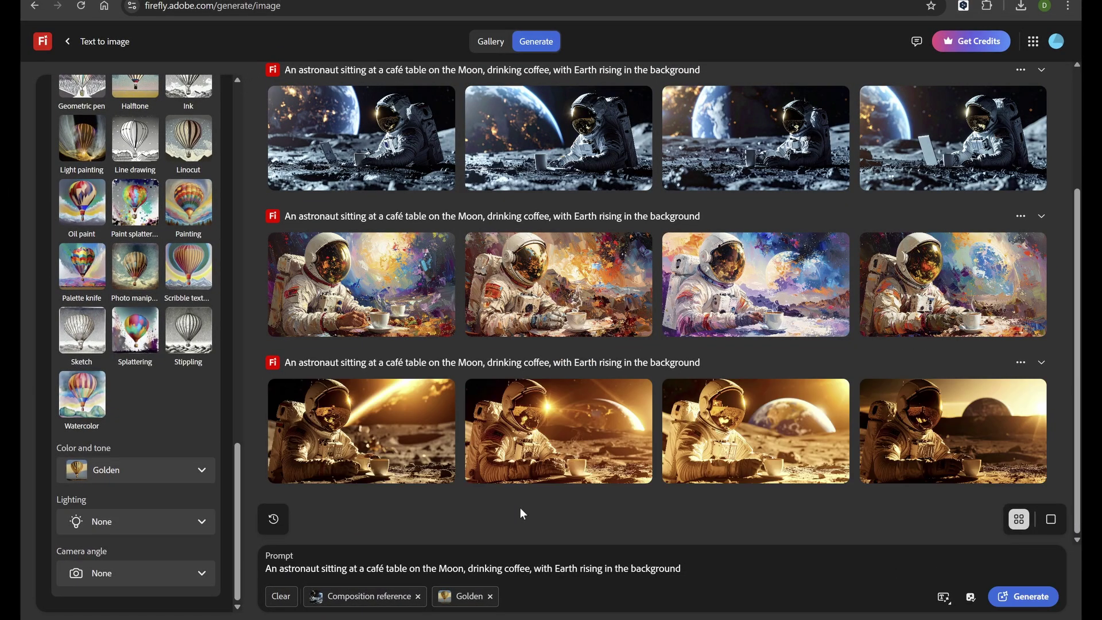
left_click(346, 429)
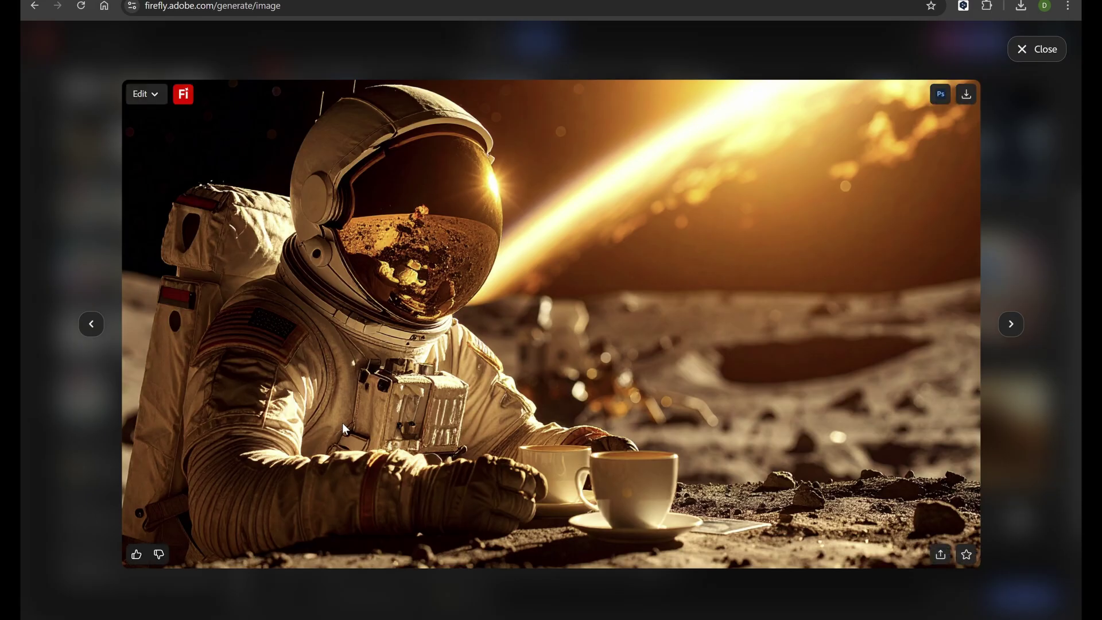
left_click(1012, 325)
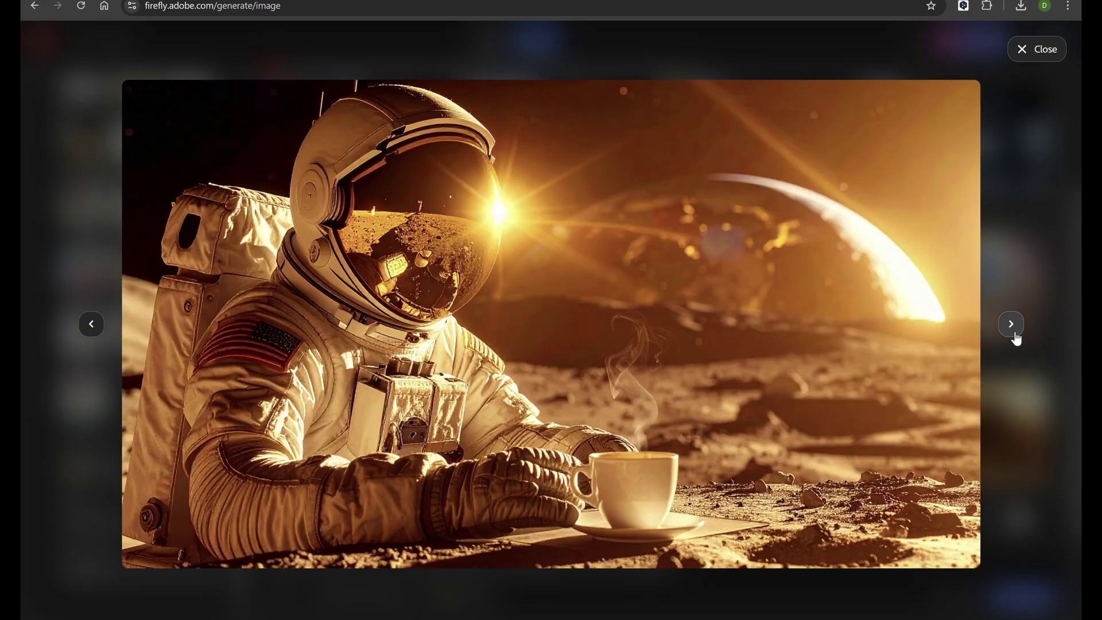
left_click(1012, 325)
left_click(1012, 326)
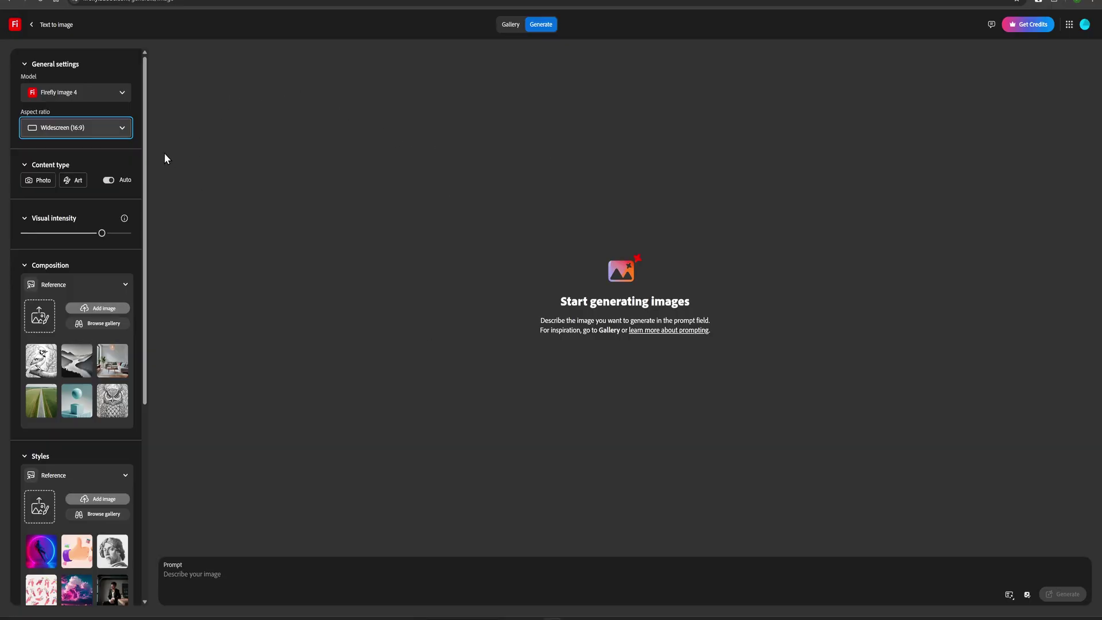
Step: Keep Widescreen (16:9), paste the butterfly-on-wildflower meadow prompt, and generate four images
left_click(119, 128)
left_click(89, 151)
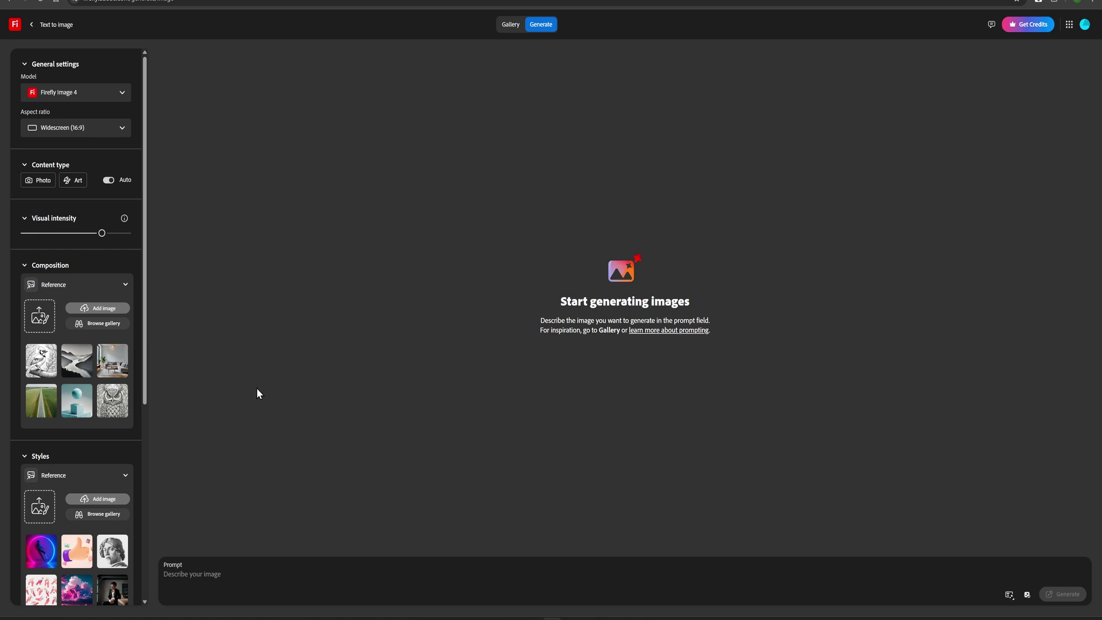
left_click(227, 568)
type("A close-up of a butterfly resting on a vibrant wildflower in a summer meadow, with soft bokeh background and vivid natural colors. Photorealistic macro shot.")
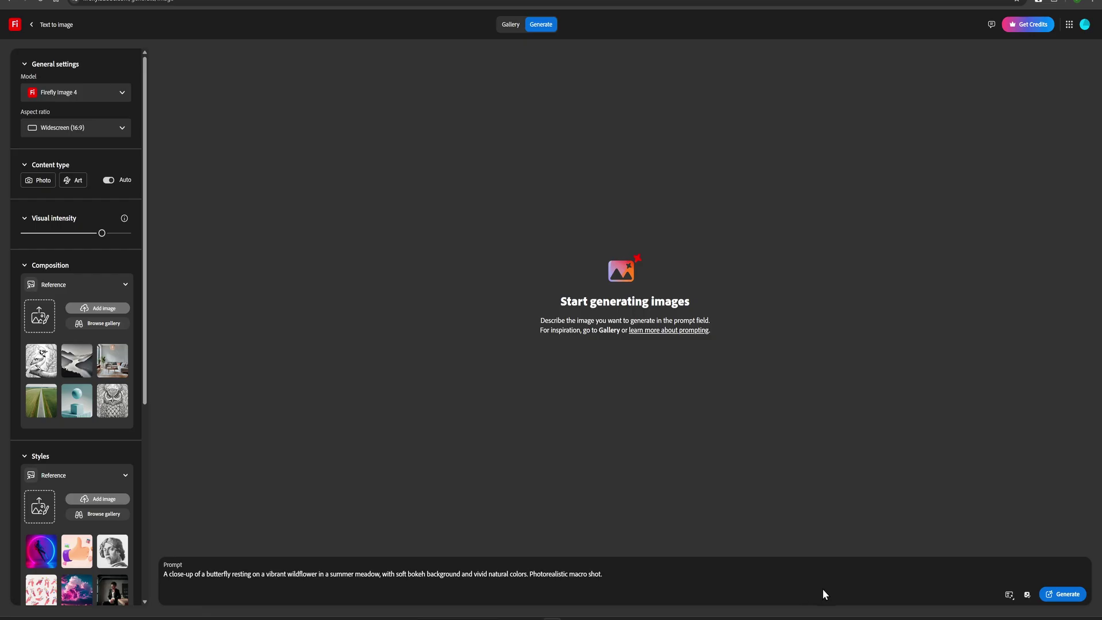
left_click(1071, 595)
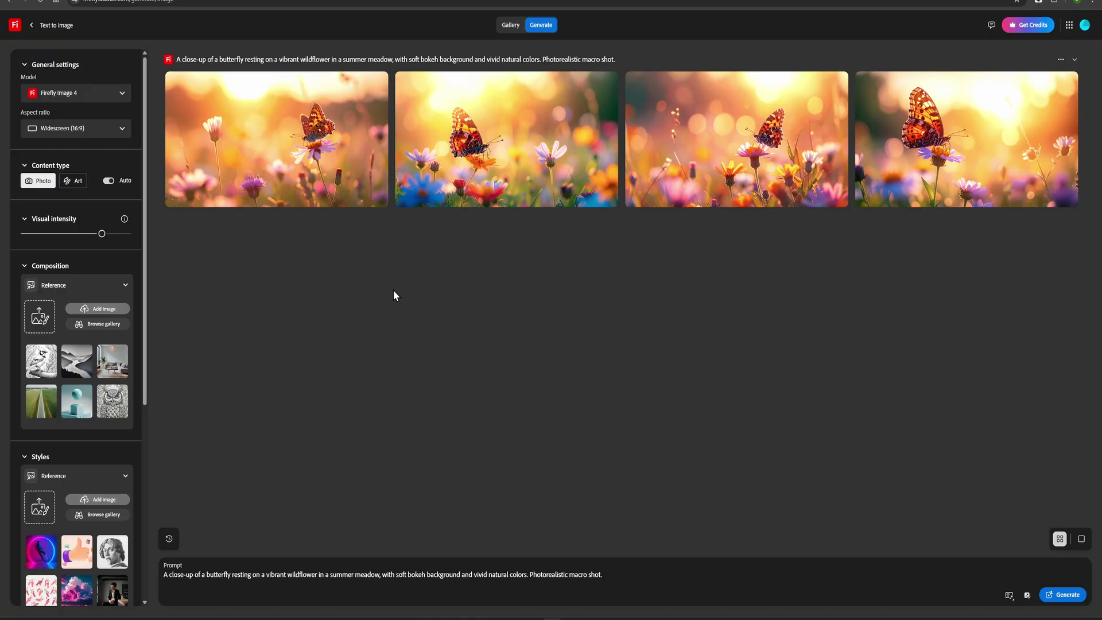
Step: Browse all four butterfly images full size, then open the purple-aster one
left_click(322, 161)
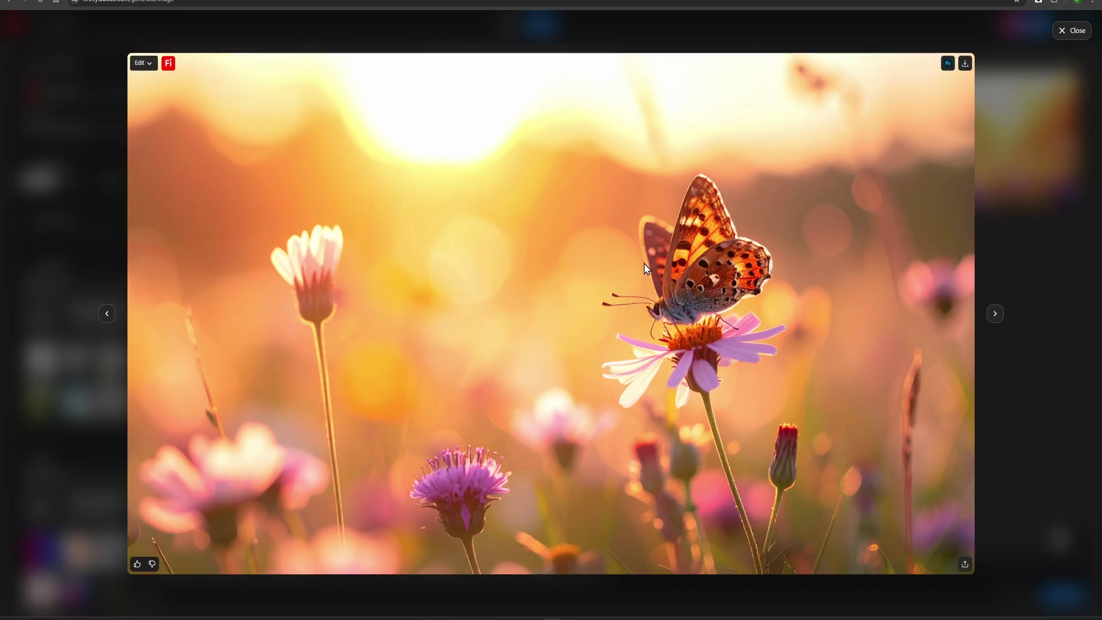
left_click(995, 314)
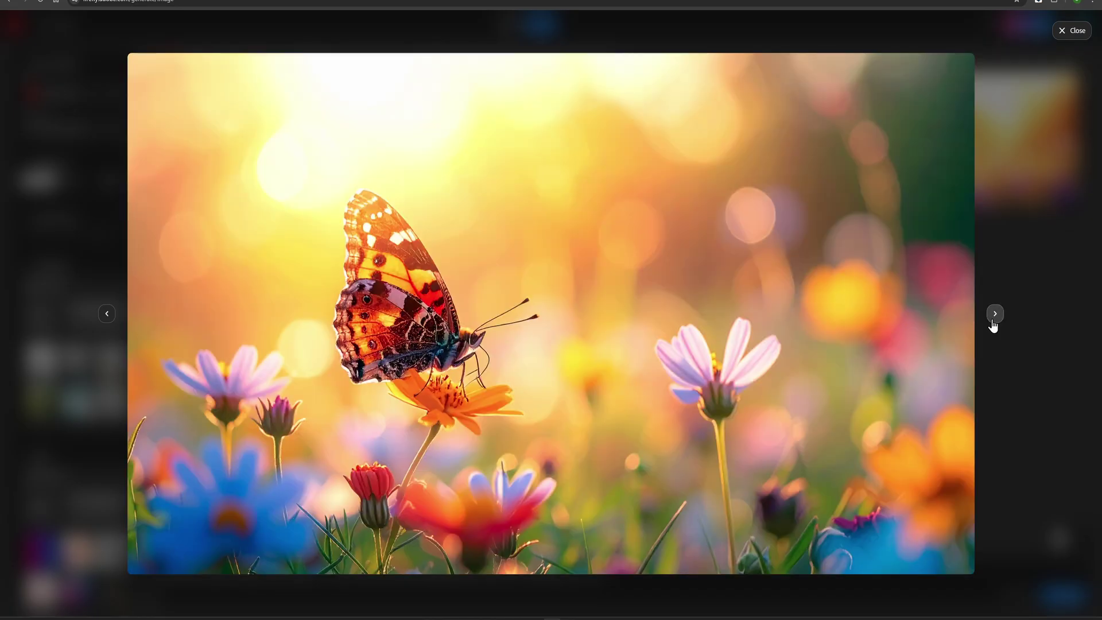
left_click(994, 314)
left_click(995, 314)
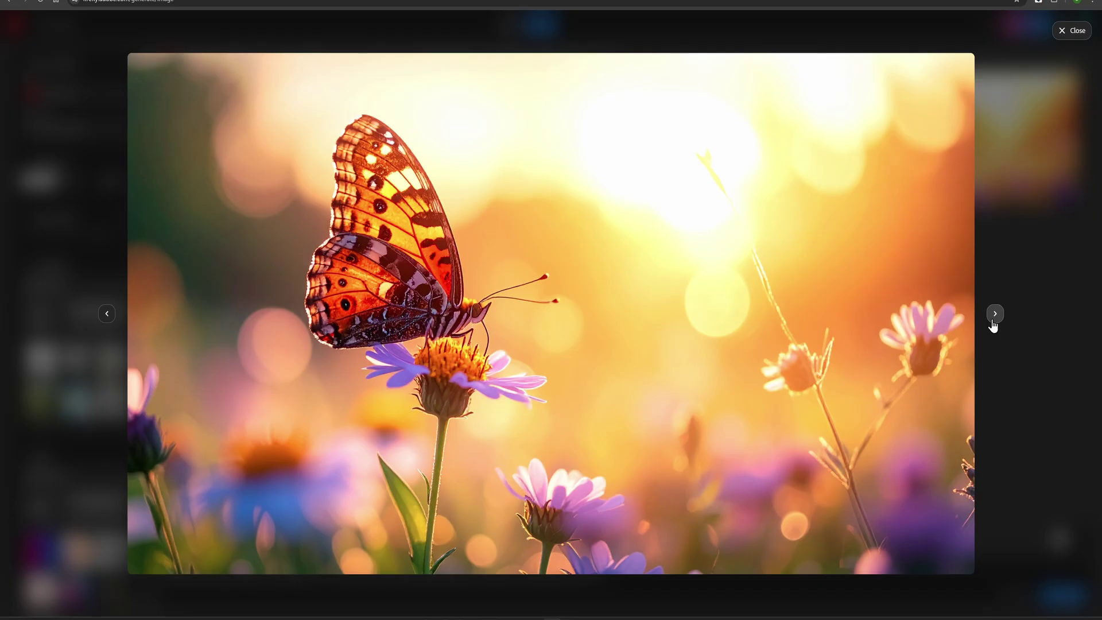
key("Escape")
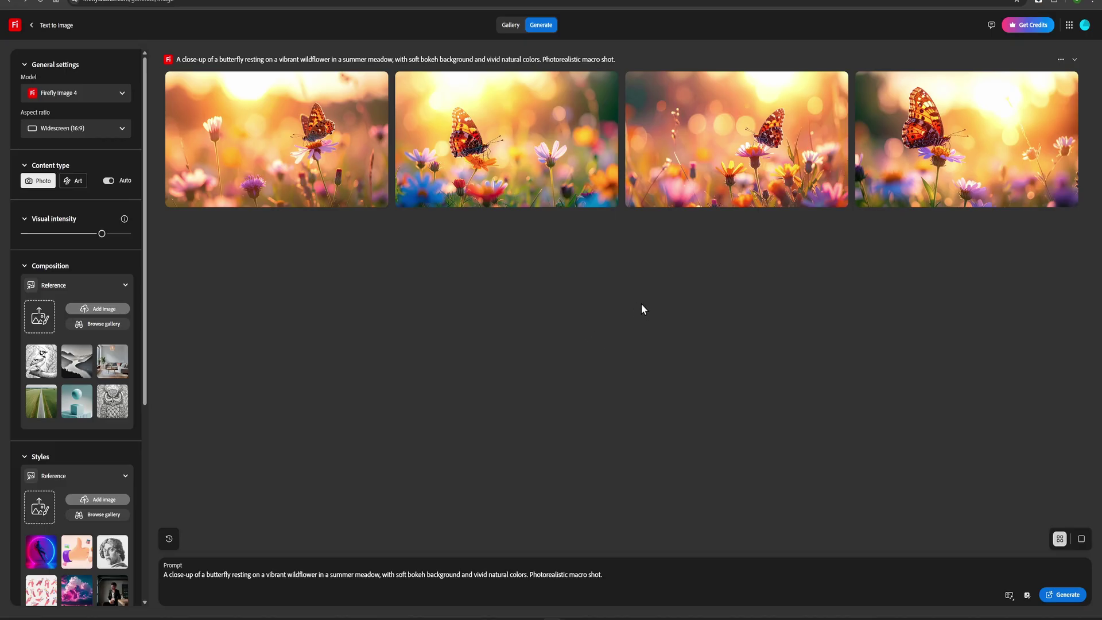
left_click(910, 154)
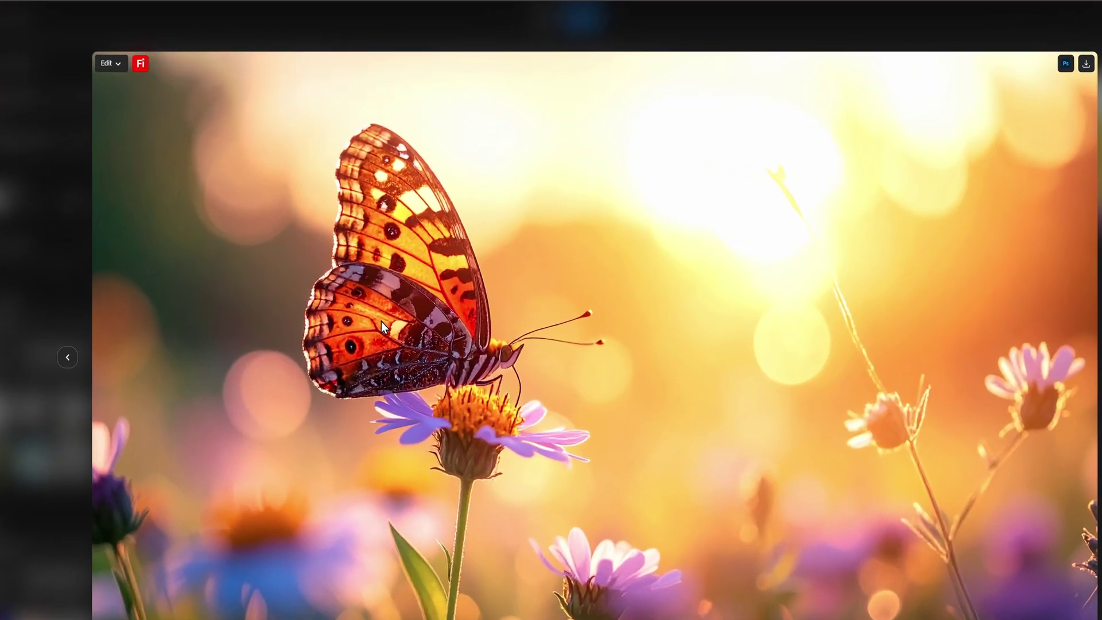
Step: Turn the butterfly image into a 5-second 1080p video and play it back
left_click(102, 63)
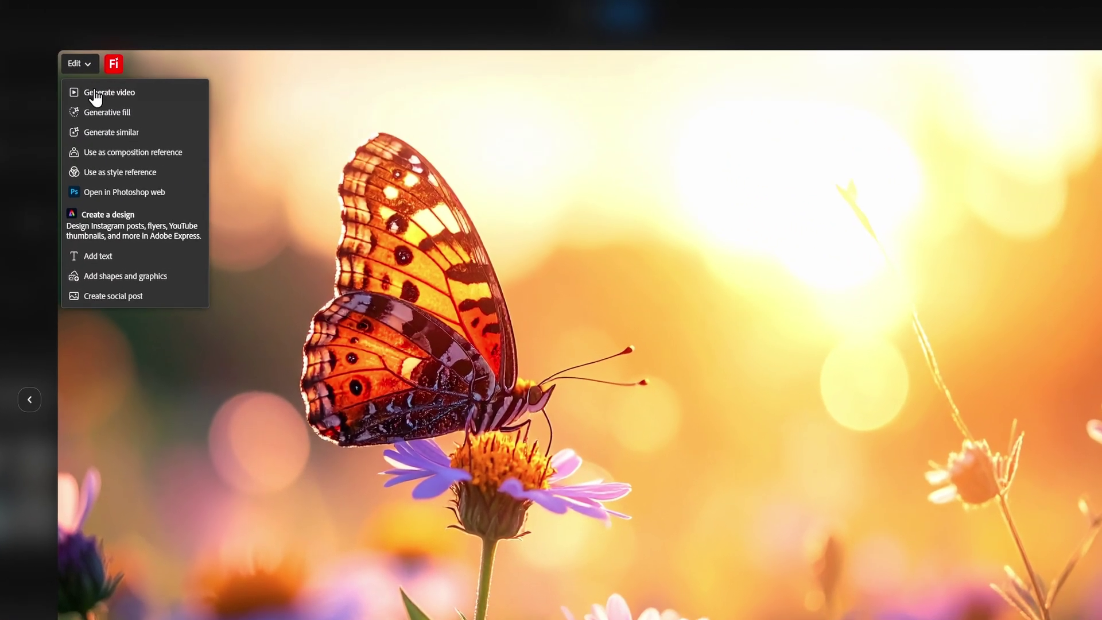
left_click(96, 101)
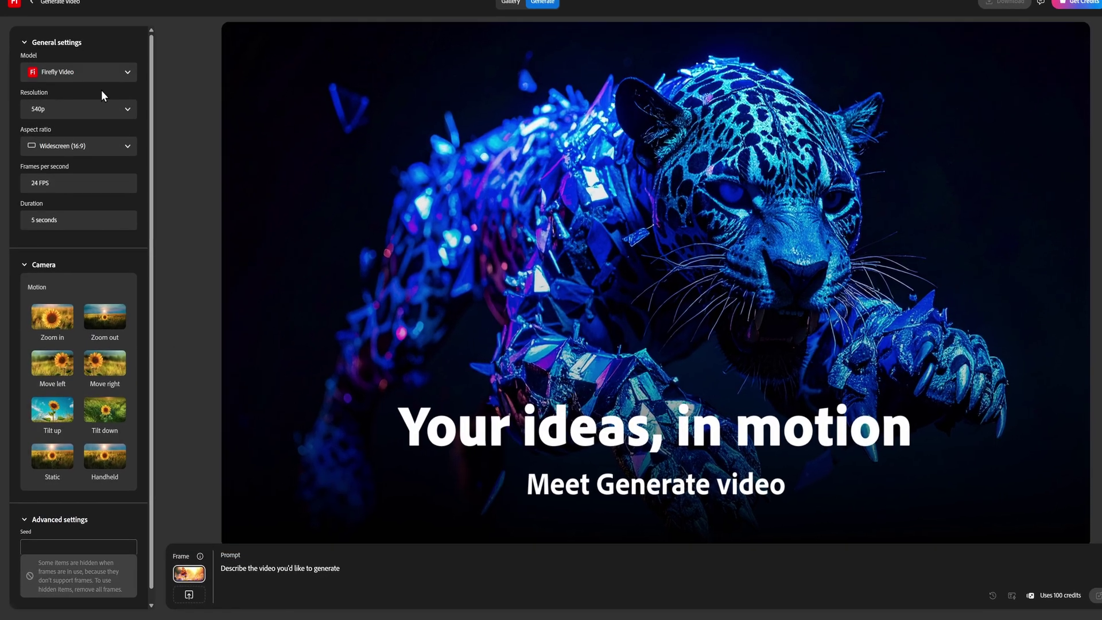
left_click(96, 128)
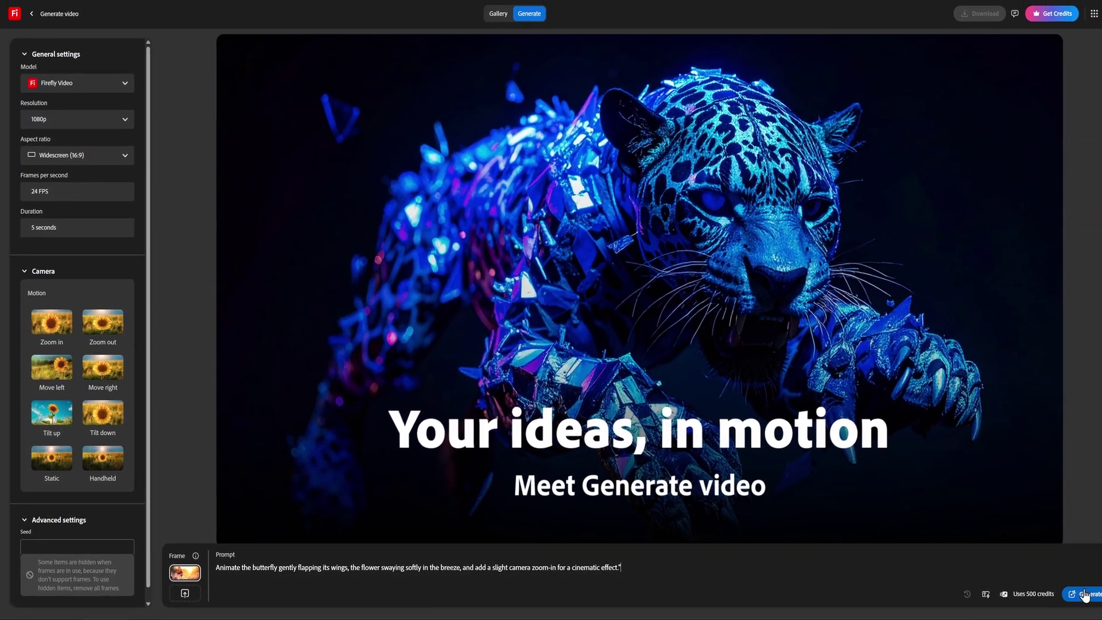
left_click(1083, 595)
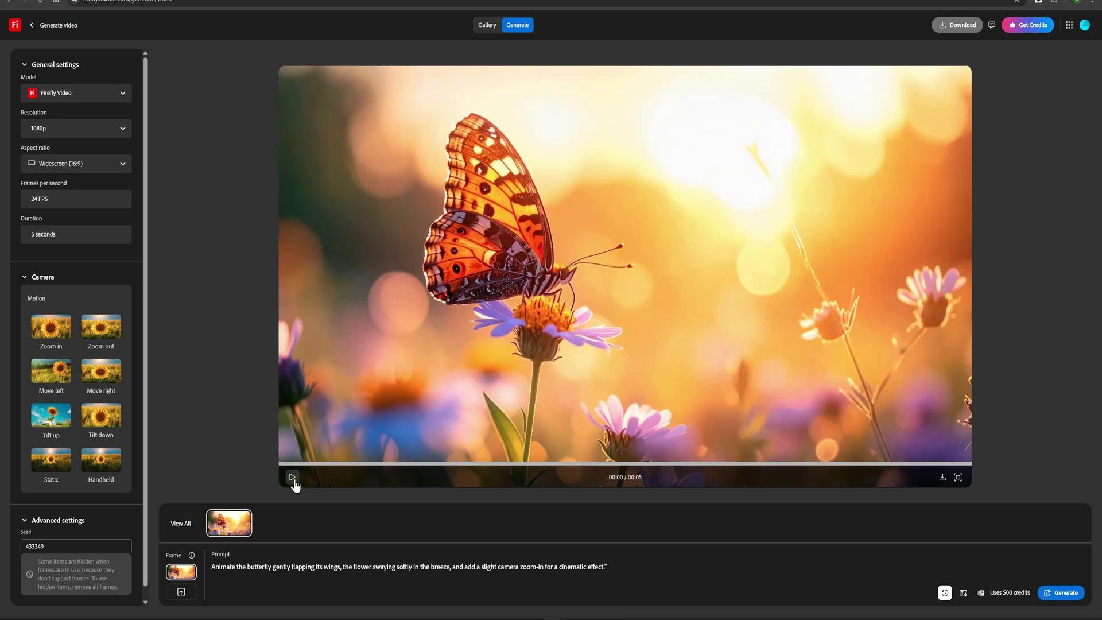
left_click(292, 477)
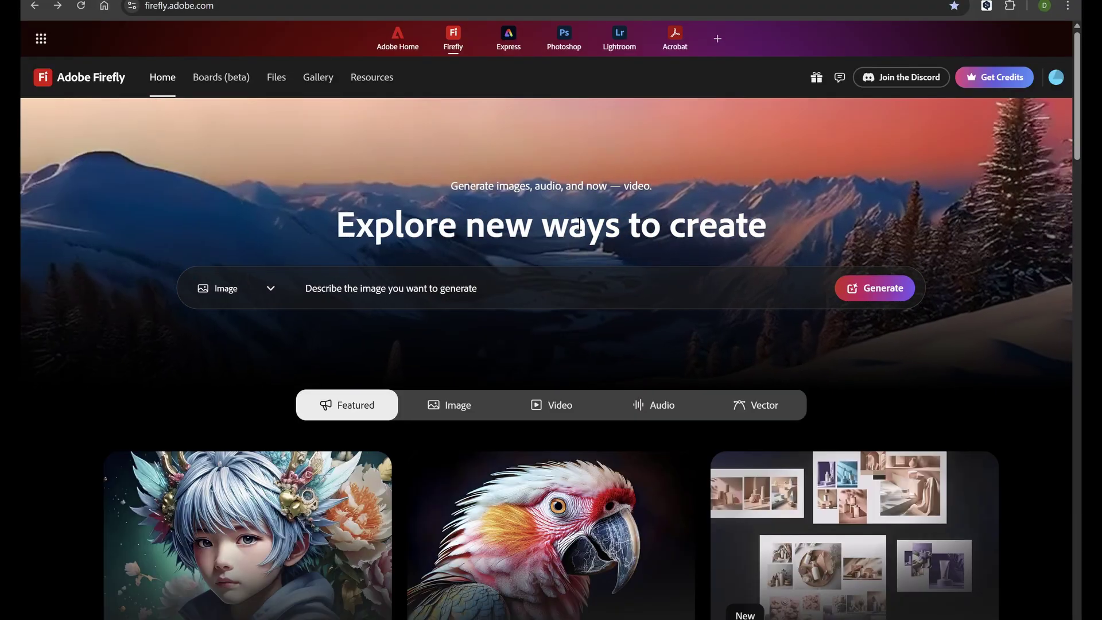
Step: Scroll down the Firefly home page to reach the feature cards, including Text to vector
scroll(578, 225, "down", 1)
scroll(578, 225, "down", 5)
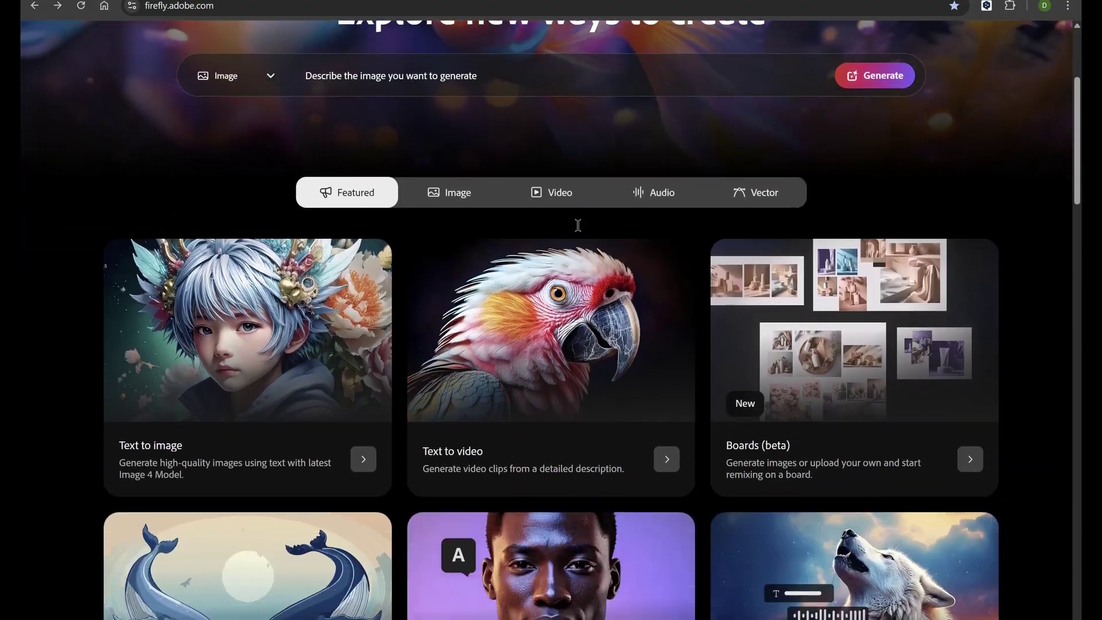
scroll(603, 228, "down", 2)
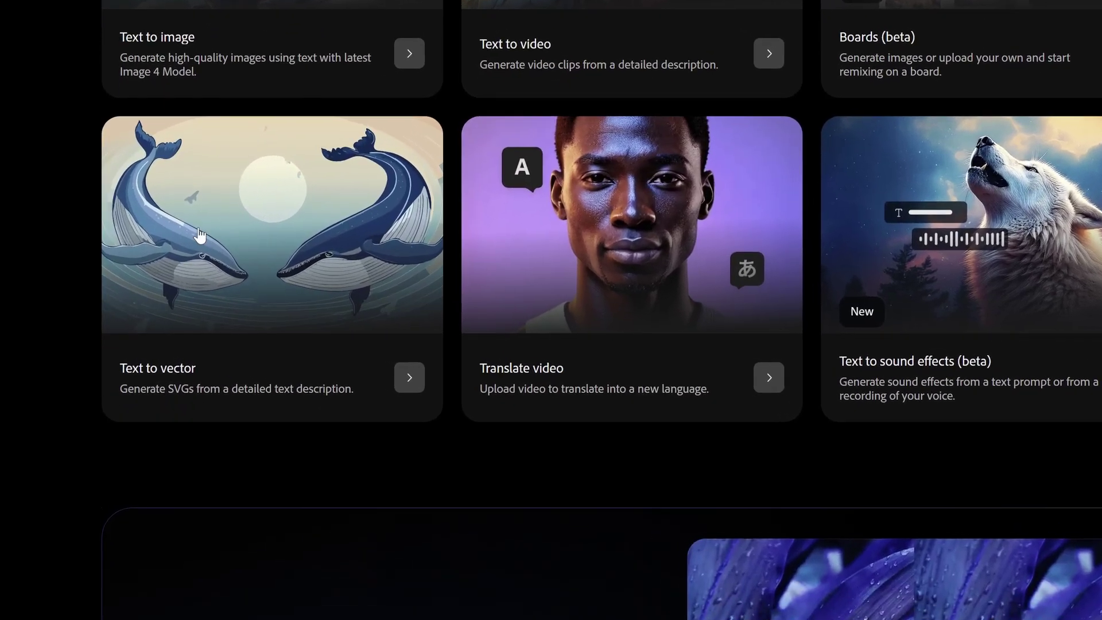
Step: In Text to vector, generate from 'Cute cartoon-style robot waving hello, simple vector illustration'
left_click(199, 234)
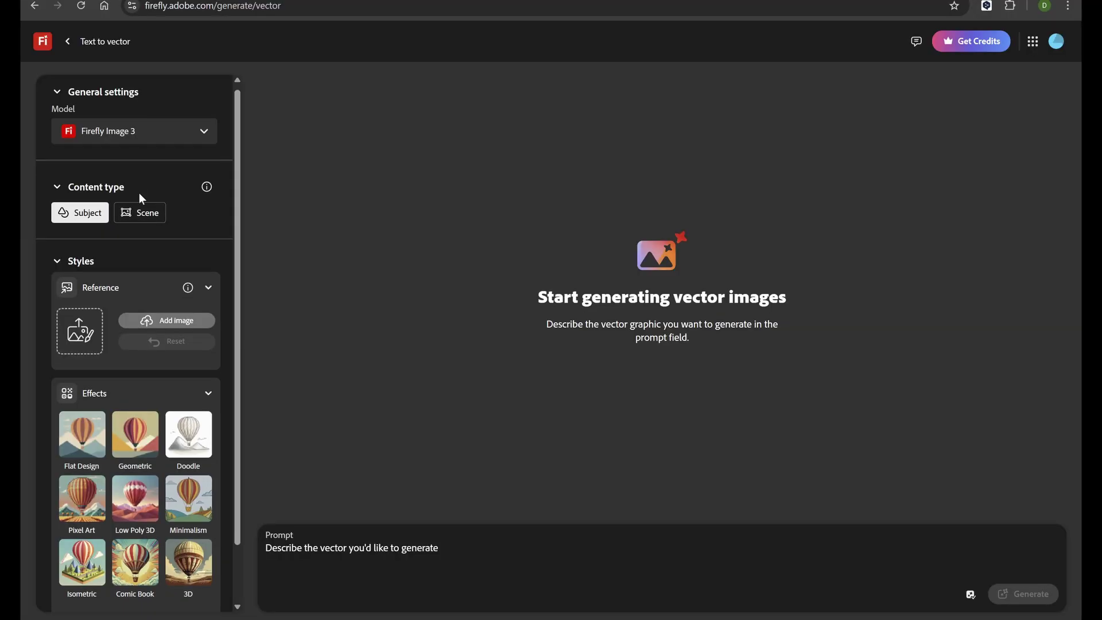
scroll(139, 193, "down", 1)
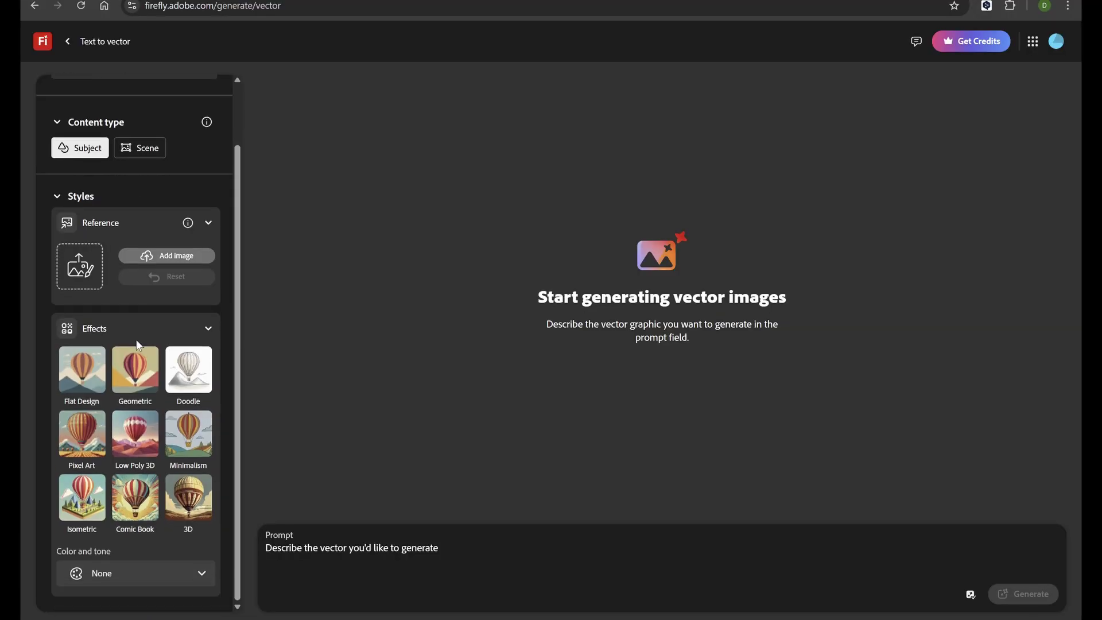
scroll(136, 340, "up", 1)
left_click(312, 552)
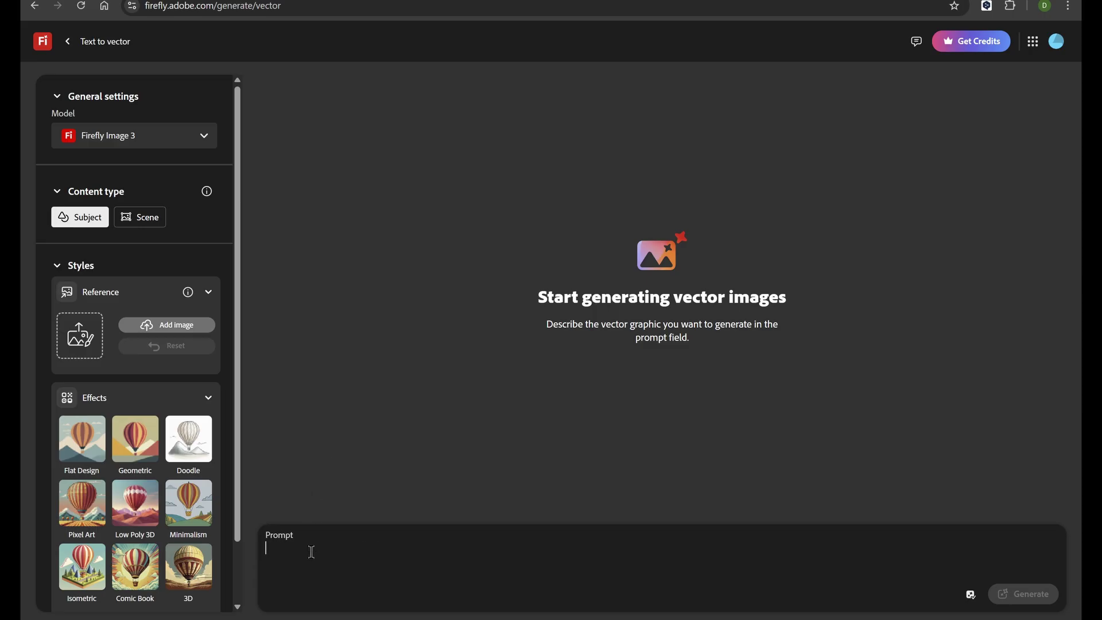
type("Cute cartoon-style robot waving hello, simple vector illustration")
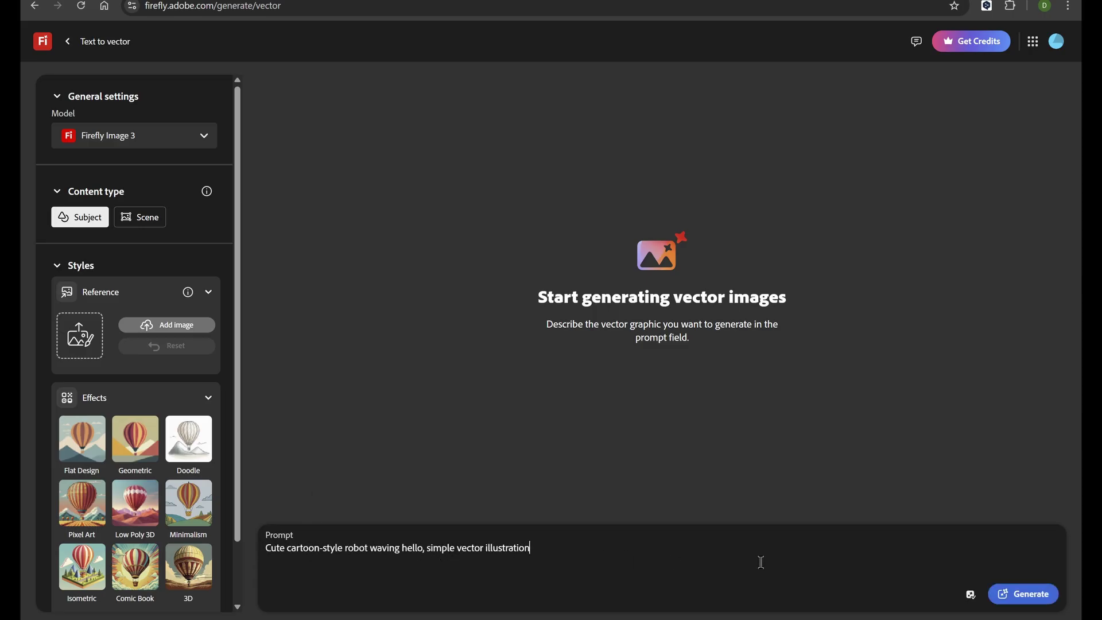
left_click(1020, 590)
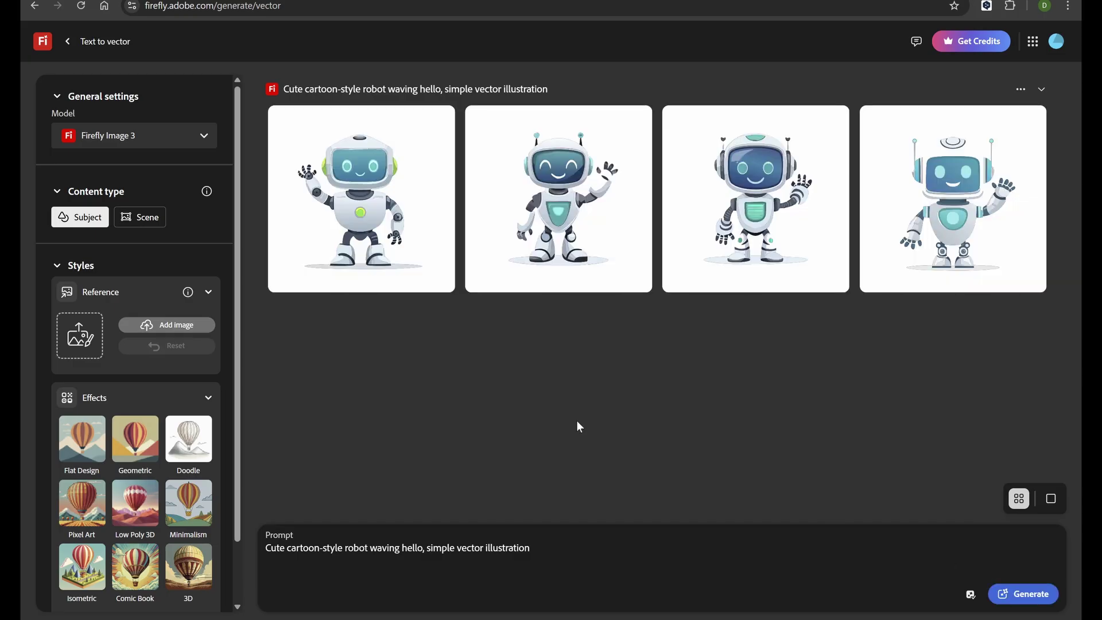
Step: View all four robot illustrations enlarged one after another, then return to the results
mouse_move(360, 217)
left_click(368, 190)
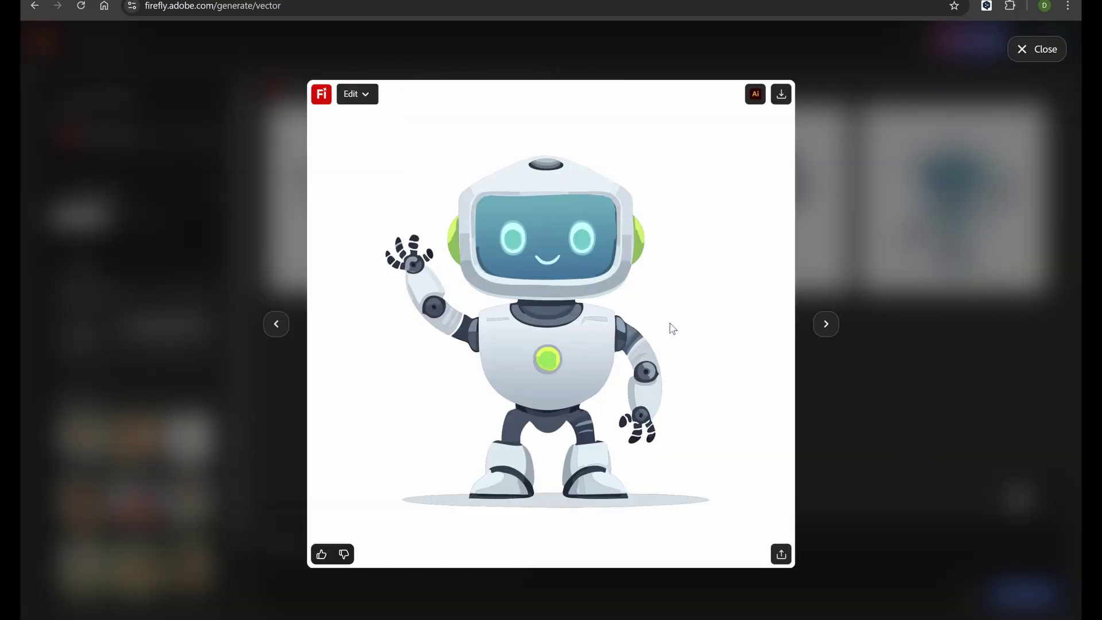
left_click(827, 325)
left_click(826, 325)
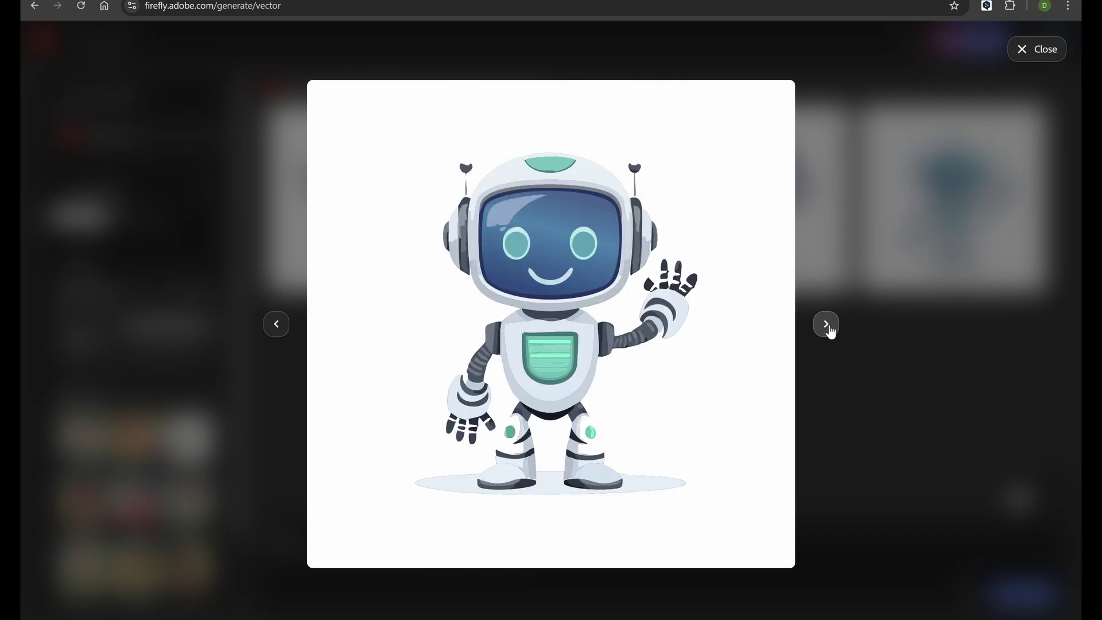
left_click(826, 325)
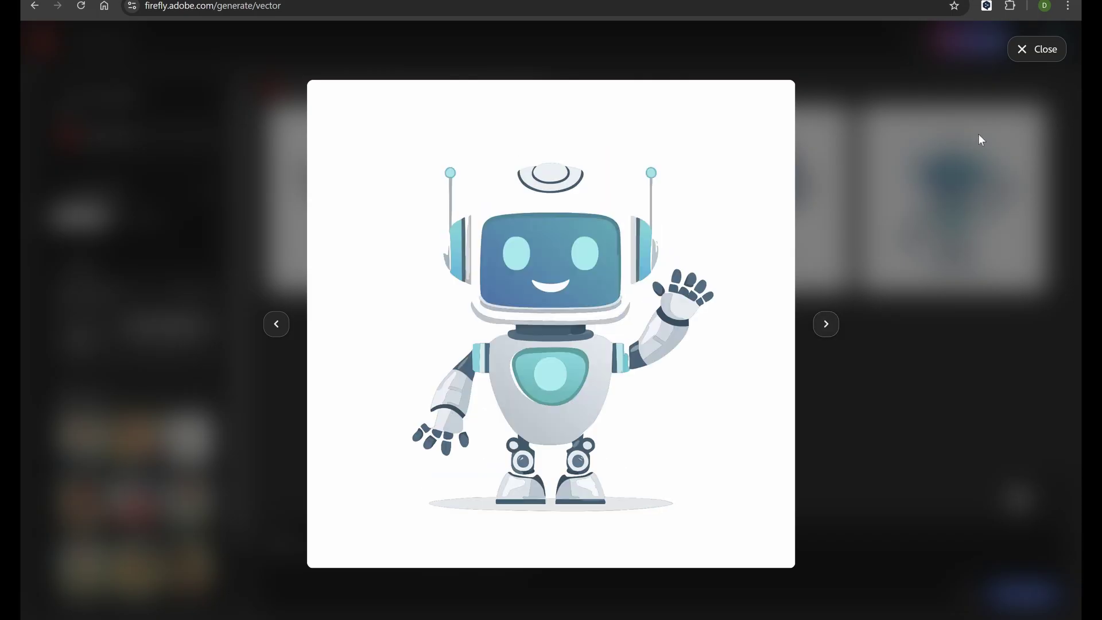
left_click(1036, 49)
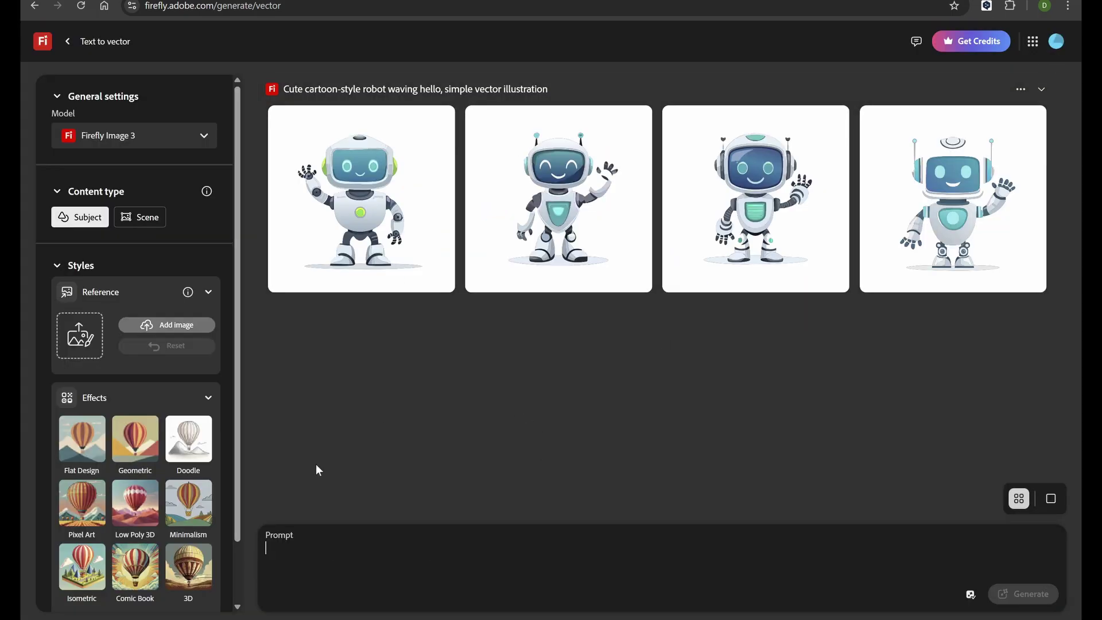
Step: Generate vectors from 'Minimalist flat design of a mountain landscape with sun and trees'
left_click(266, 551)
type("Minimalist flat design of a mountain landscape with sun and trees")
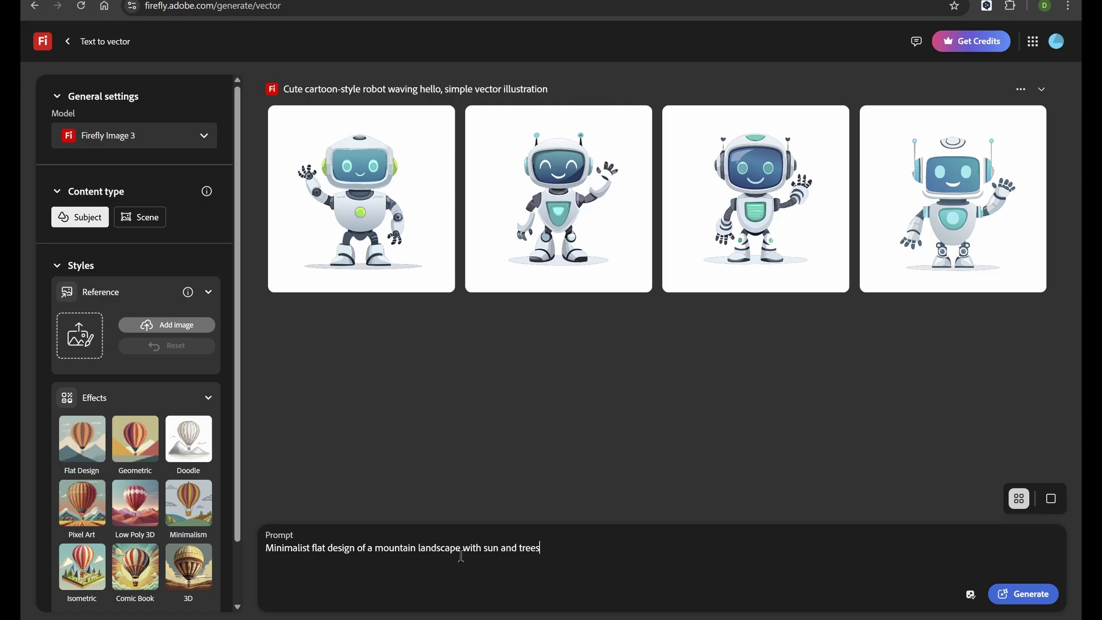
left_click(1009, 594)
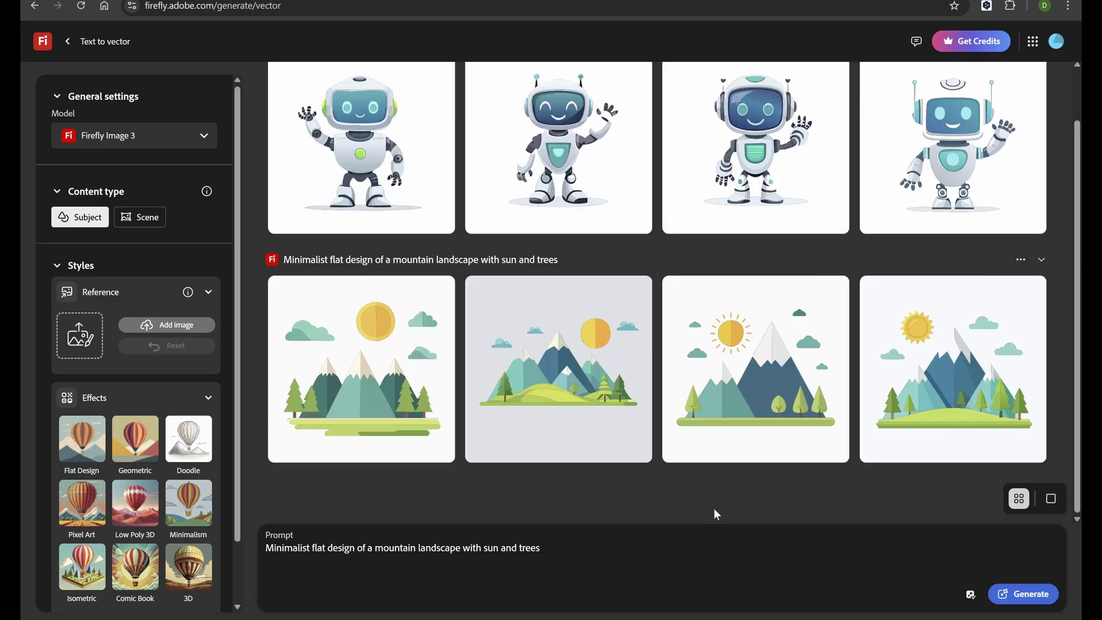
Step: Browse the four landscapes enlarged, then paste the floral pattern prompt into the prompt box
left_click(332, 360)
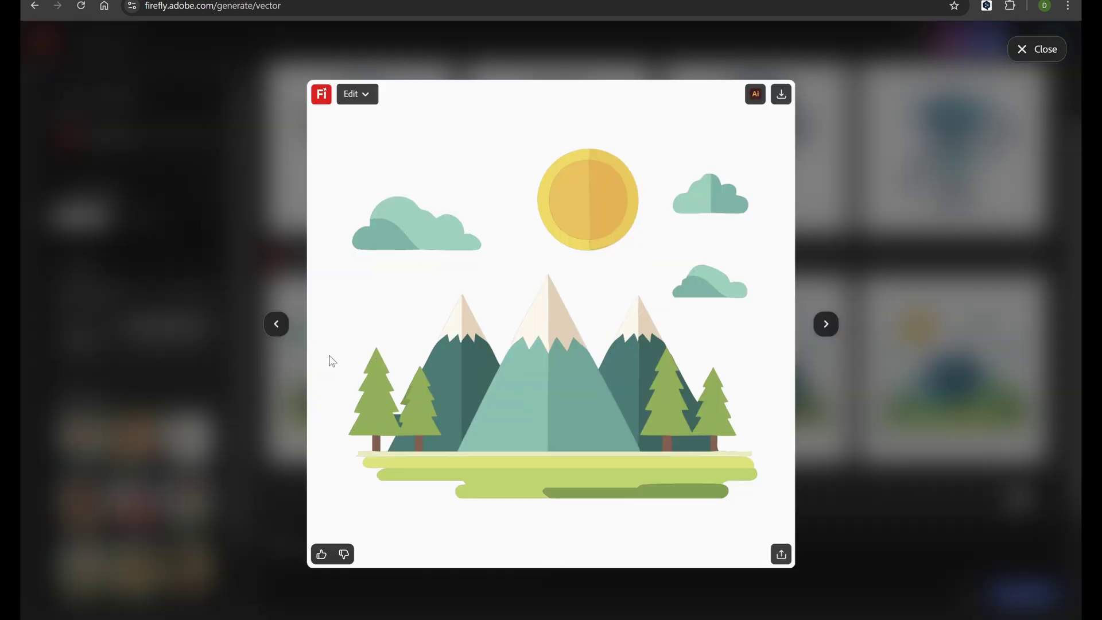
left_click(830, 332)
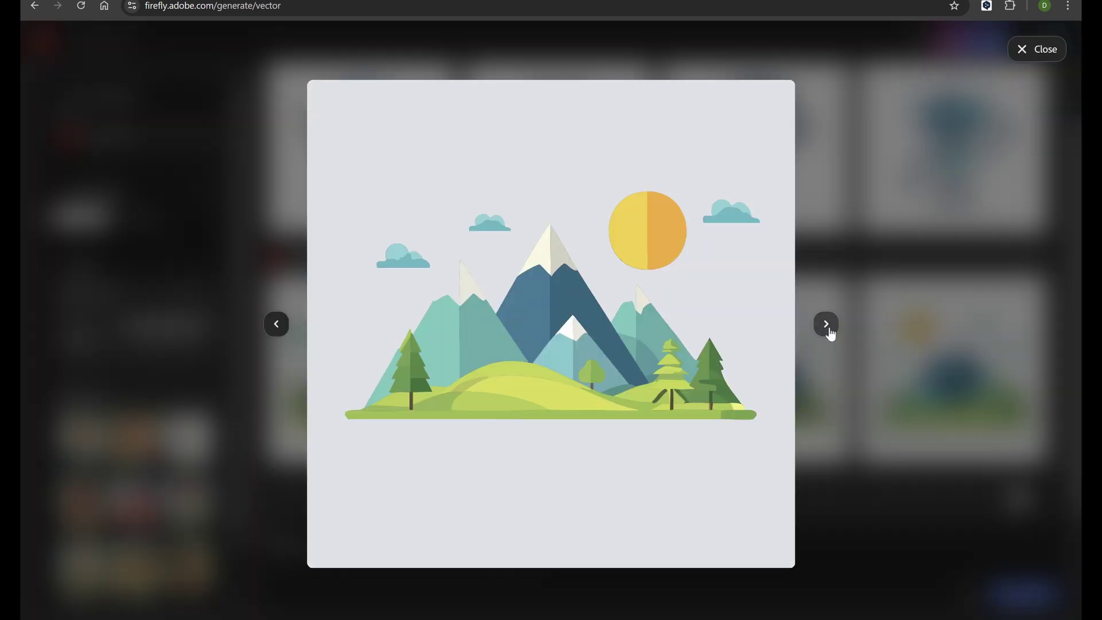
left_click(826, 325)
left_click(826, 325)
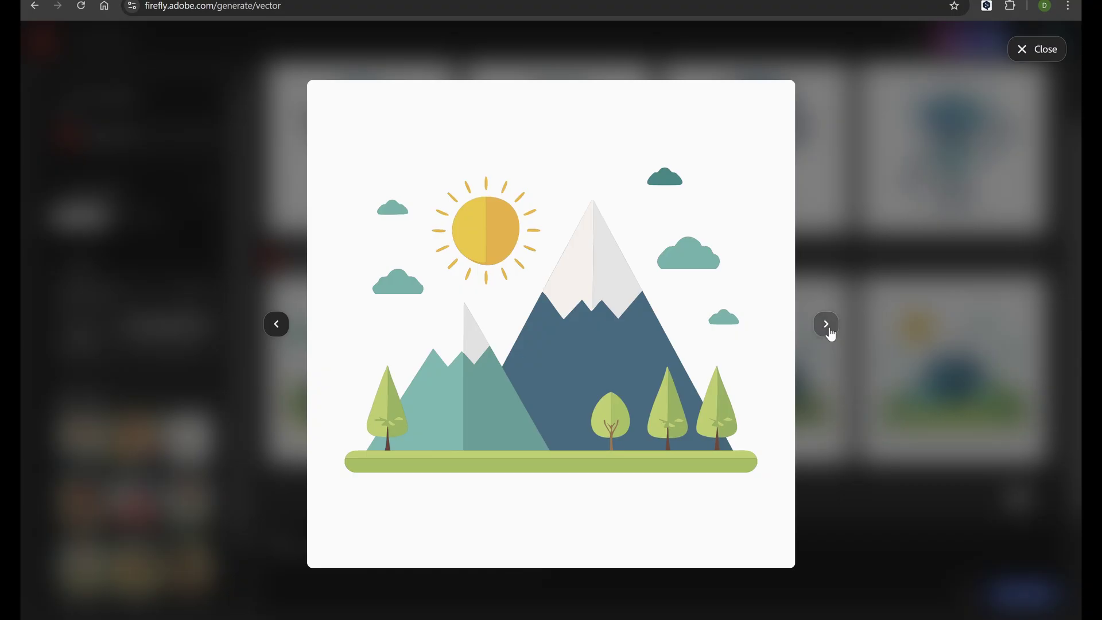
left_click(1044, 52)
left_click(275, 552)
type("Elegant floral pattern, vector line art, seamless style")
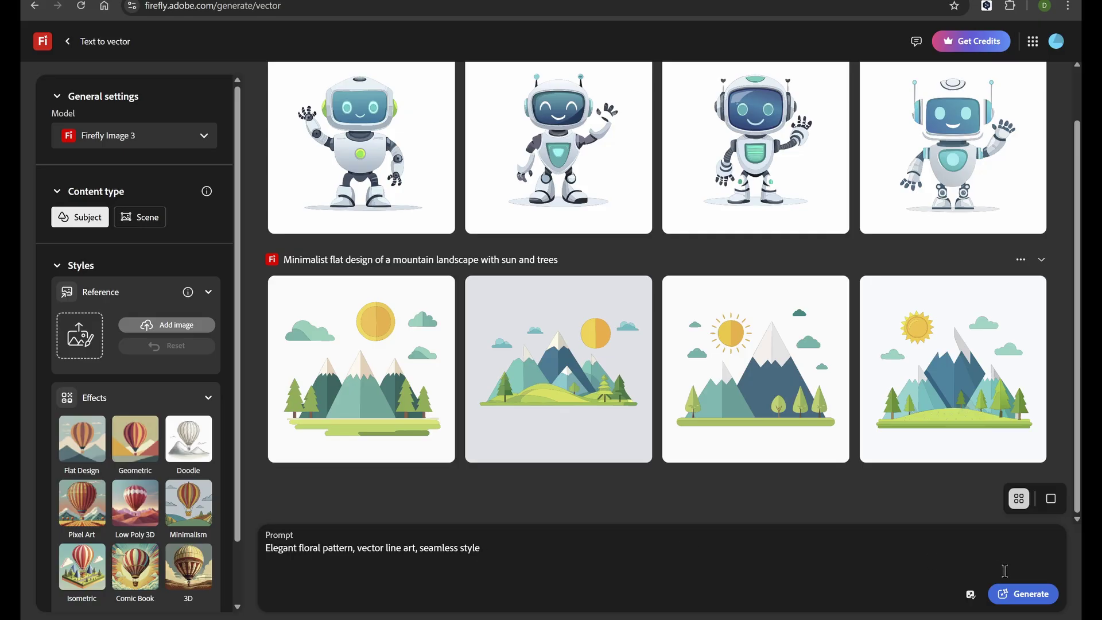
Step: Generate the elegant floral line-art patterns and view the first three enlarged
left_click(1024, 595)
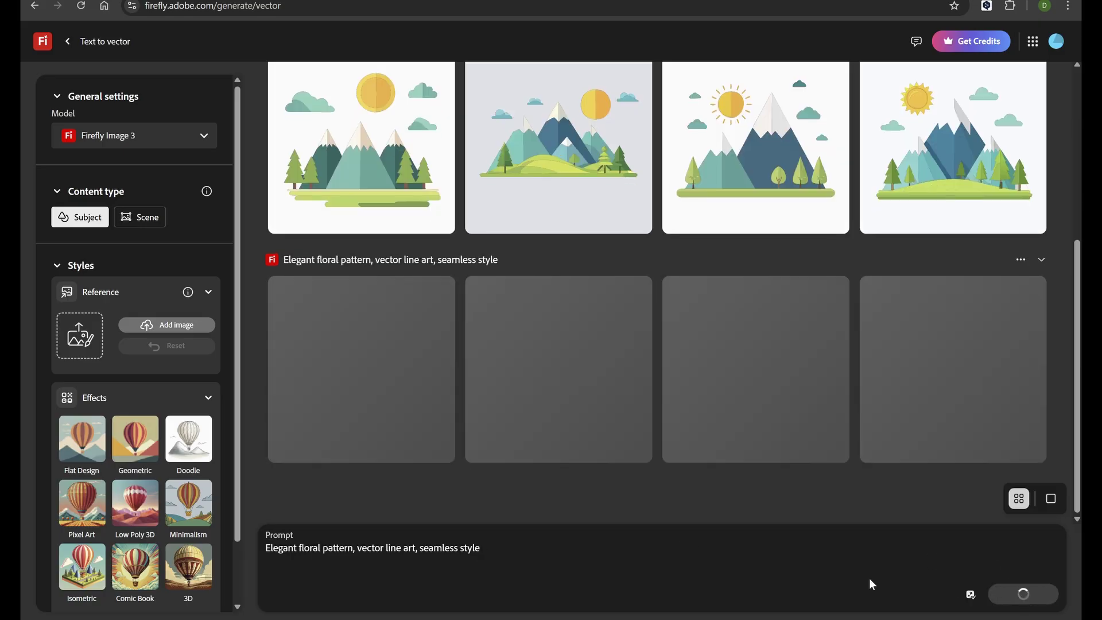
left_click(362, 367)
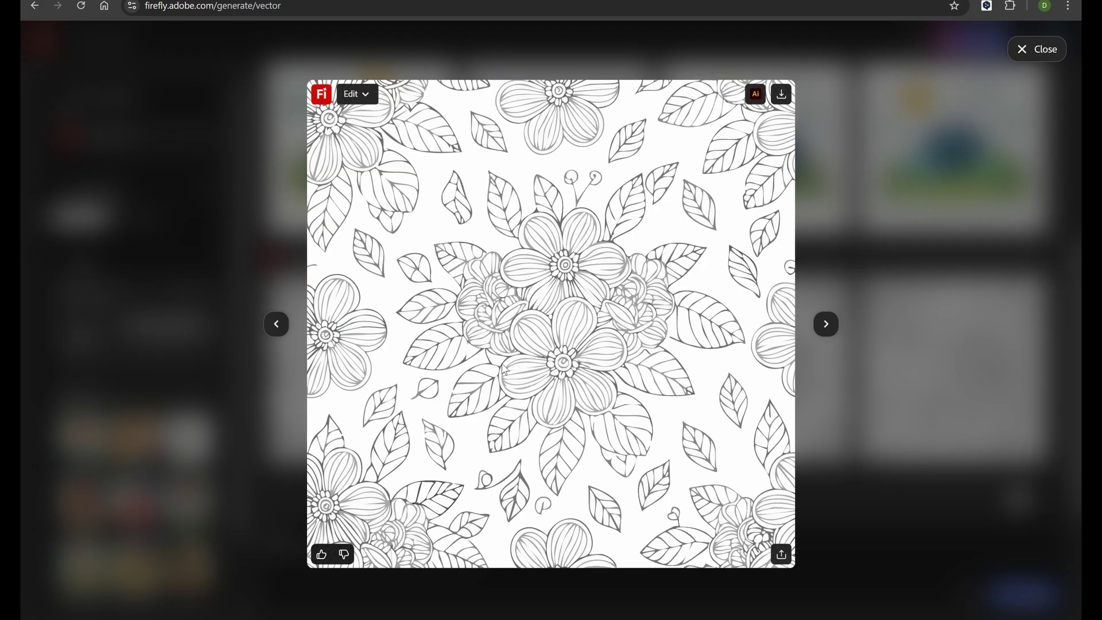
left_click(826, 325)
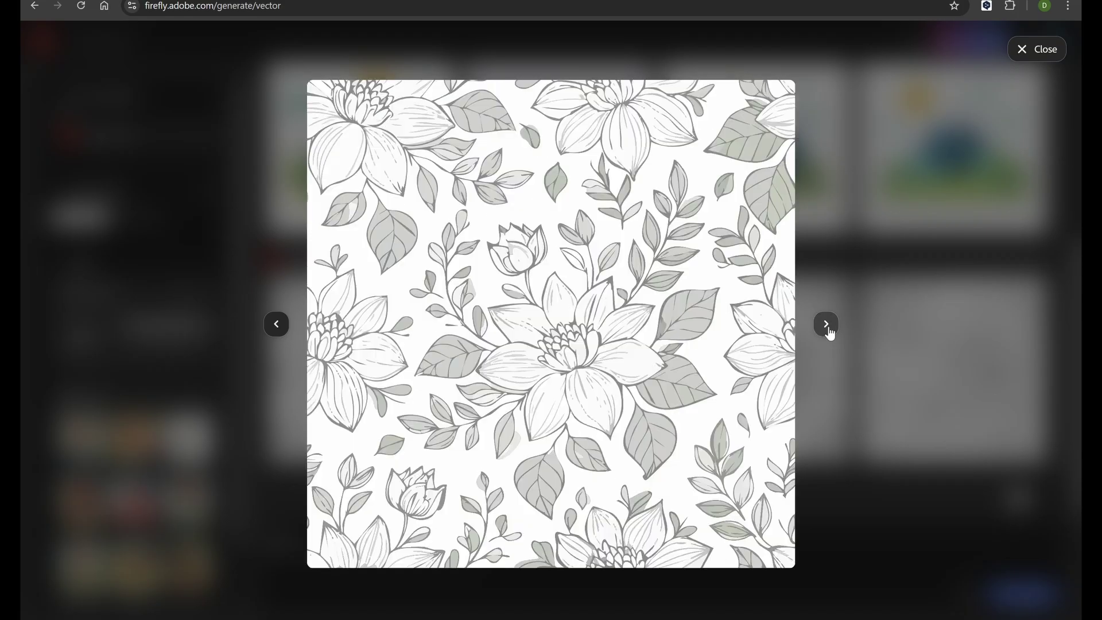
left_click(827, 325)
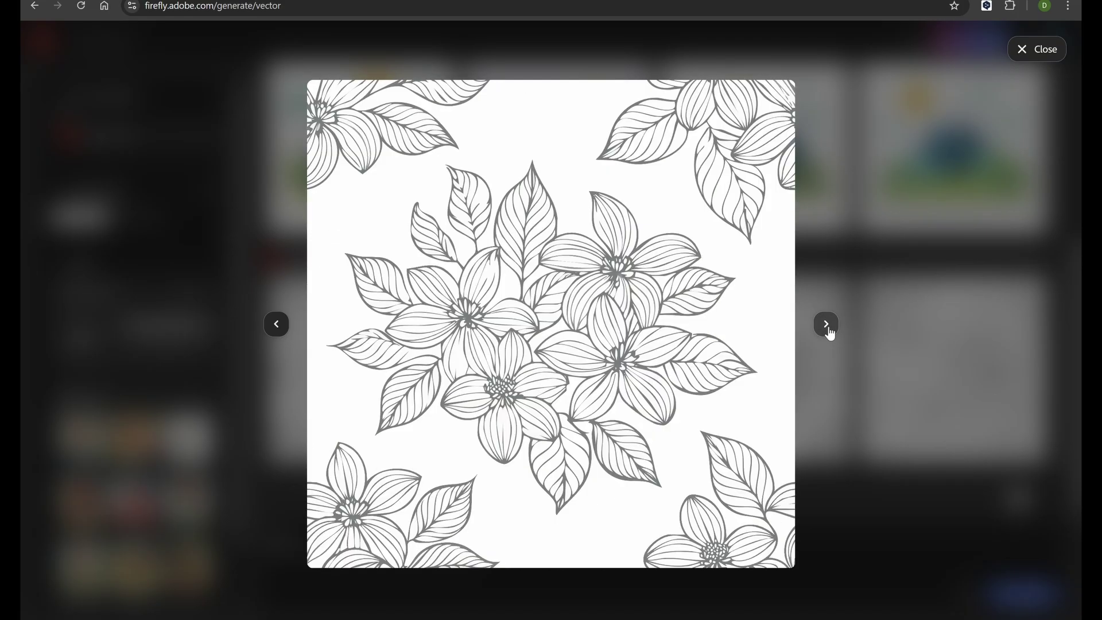
Step: Replace the floral prompt with the retro ADVENTURE badge logo prompt and generate it in Comic Book style
left_click(827, 325)
left_click(1041, 50)
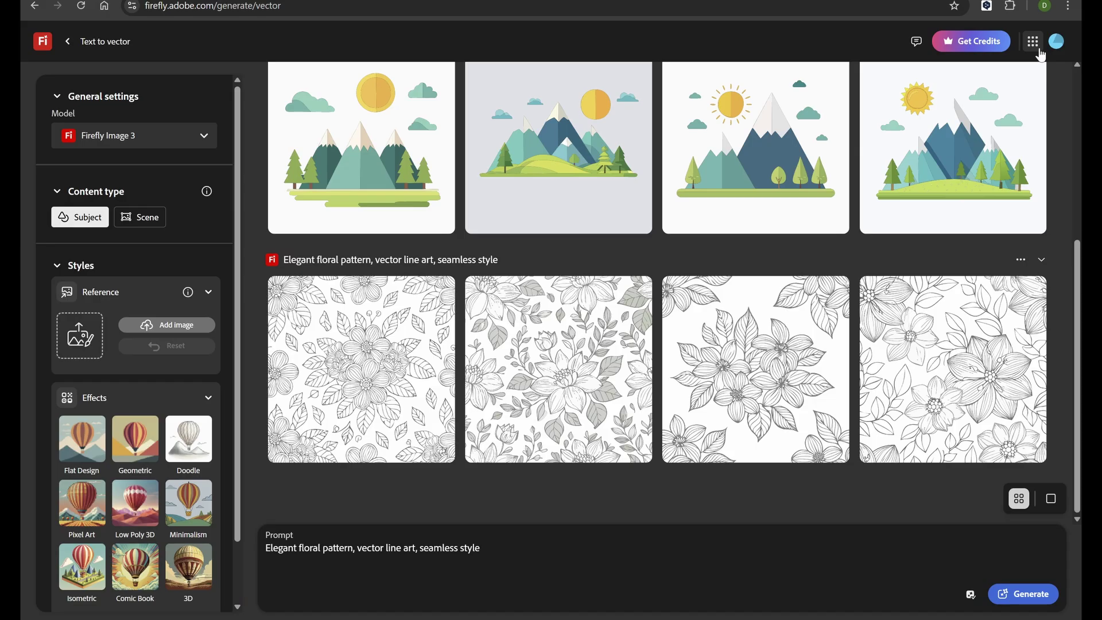
left_click(460, 579)
key("ctrl+a")
key("BackSpace")
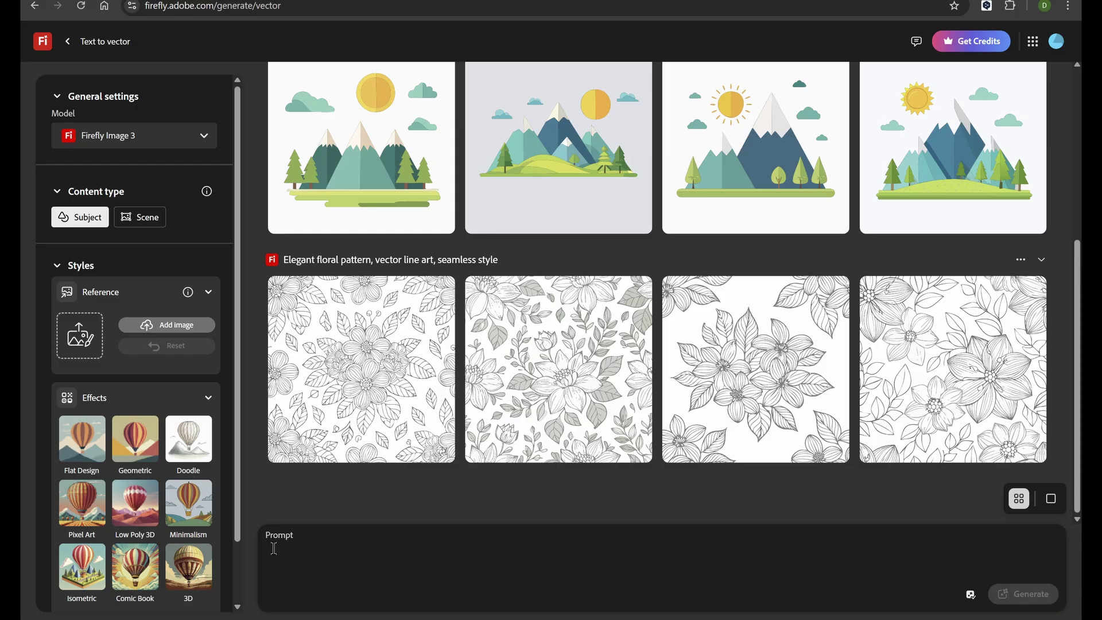
type("Retro badge logo design with mountain and \"ADVENTURE\" text")
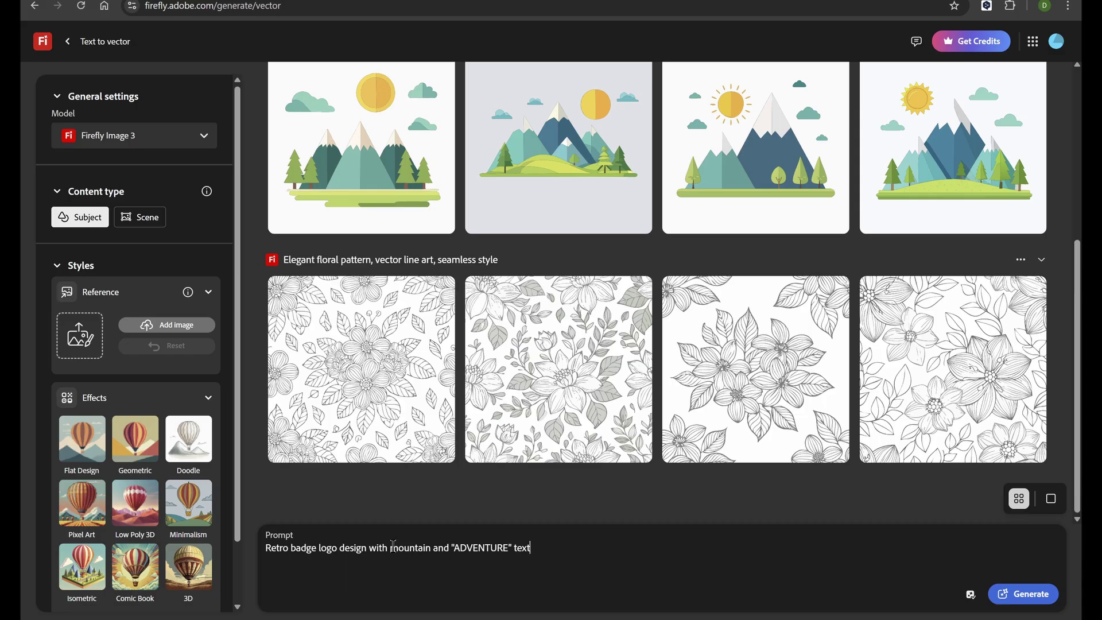
scroll(162, 512, "down", 1)
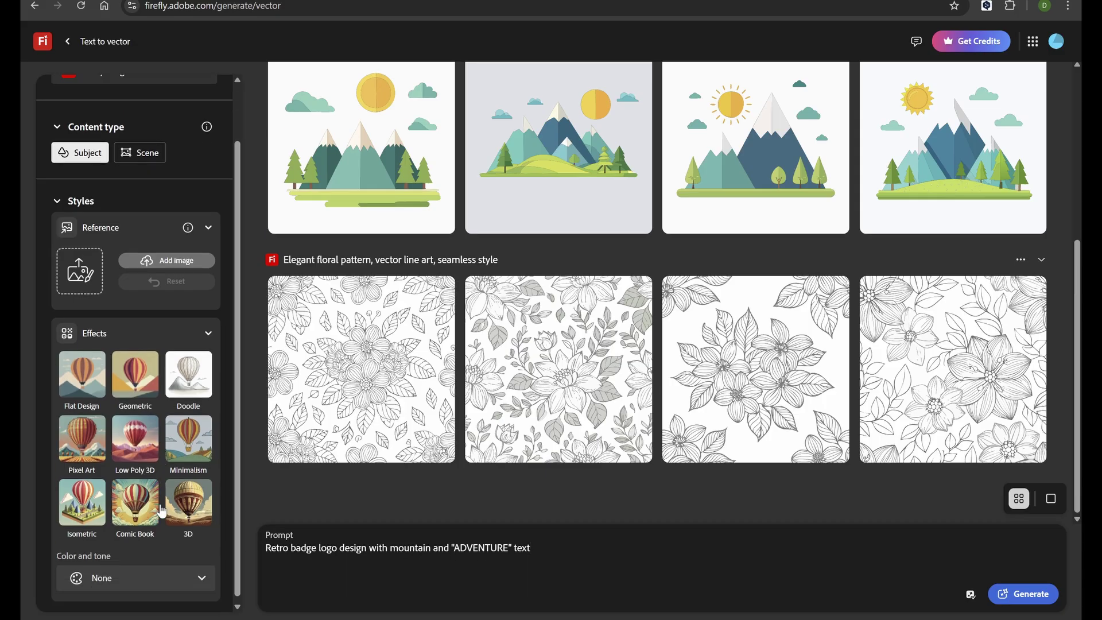
left_click(132, 514)
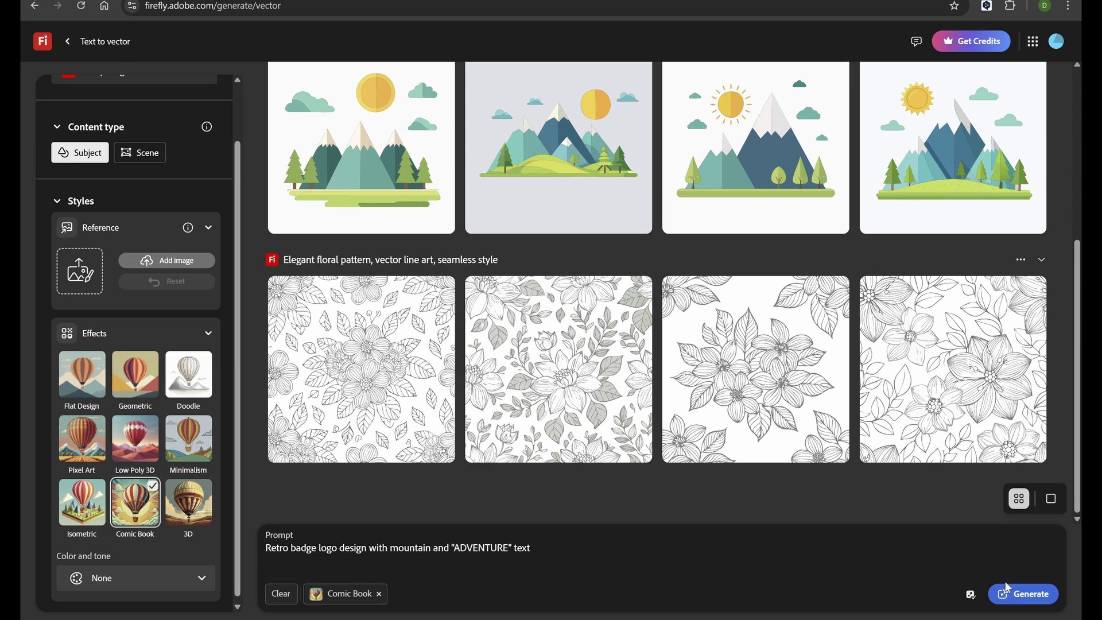
left_click(1024, 597)
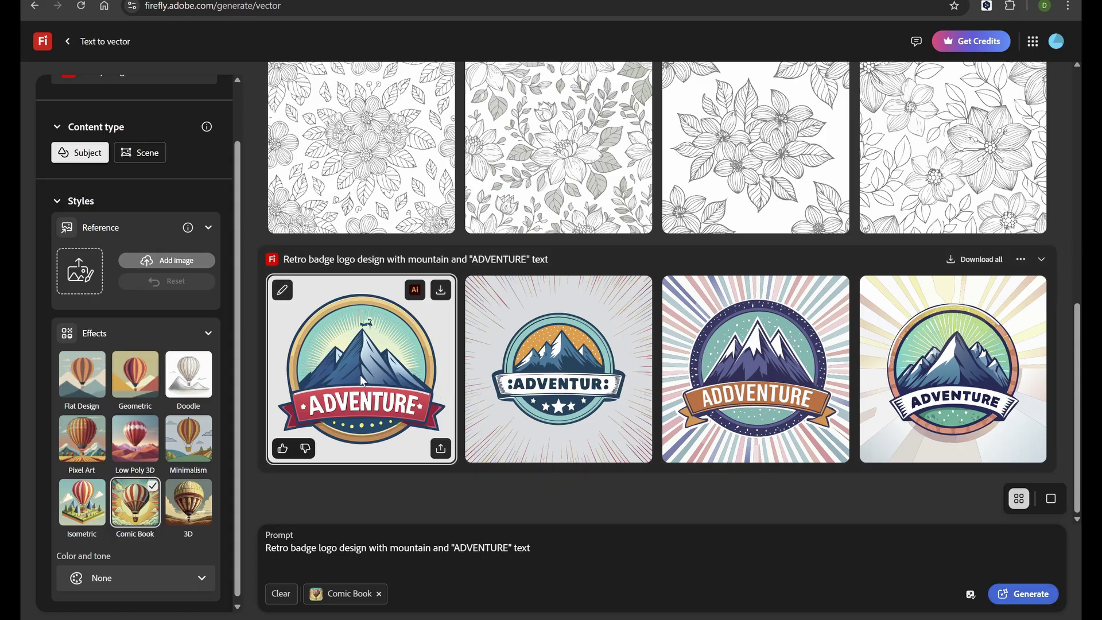
Step: View the four ADVENTURE mountain badge logos enlarged, then return to the gallery
left_click(360, 375)
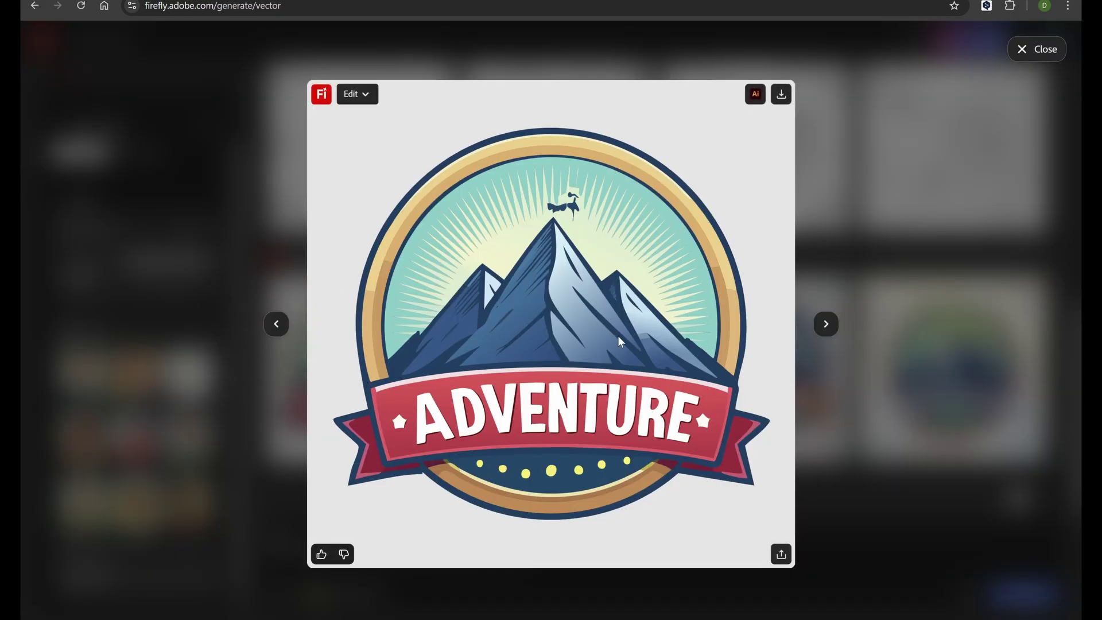
left_click(829, 324)
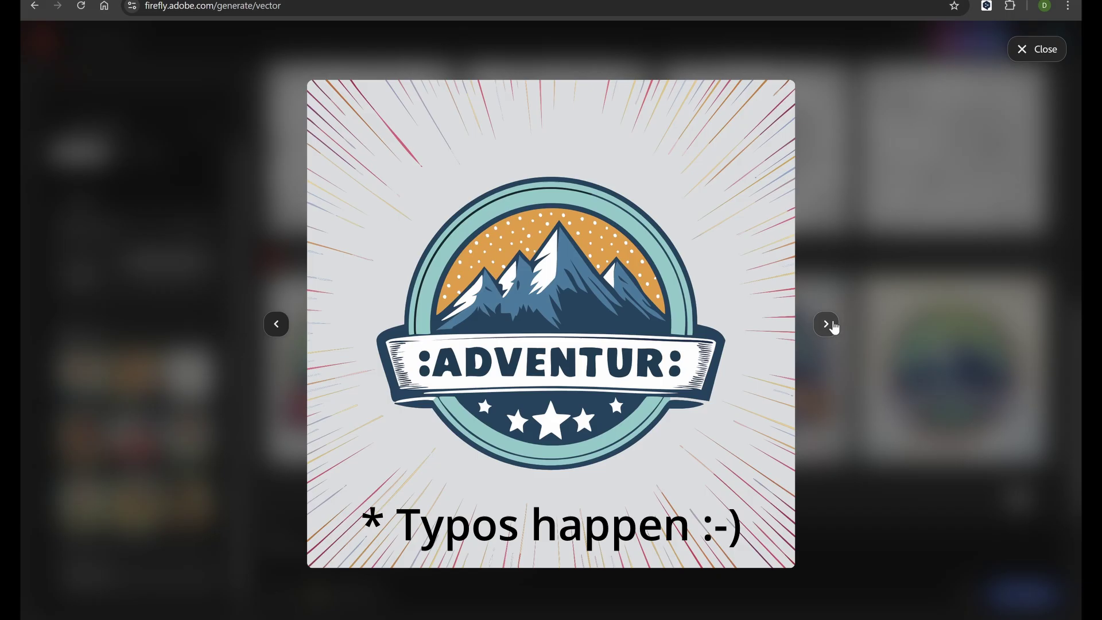
left_click(827, 325)
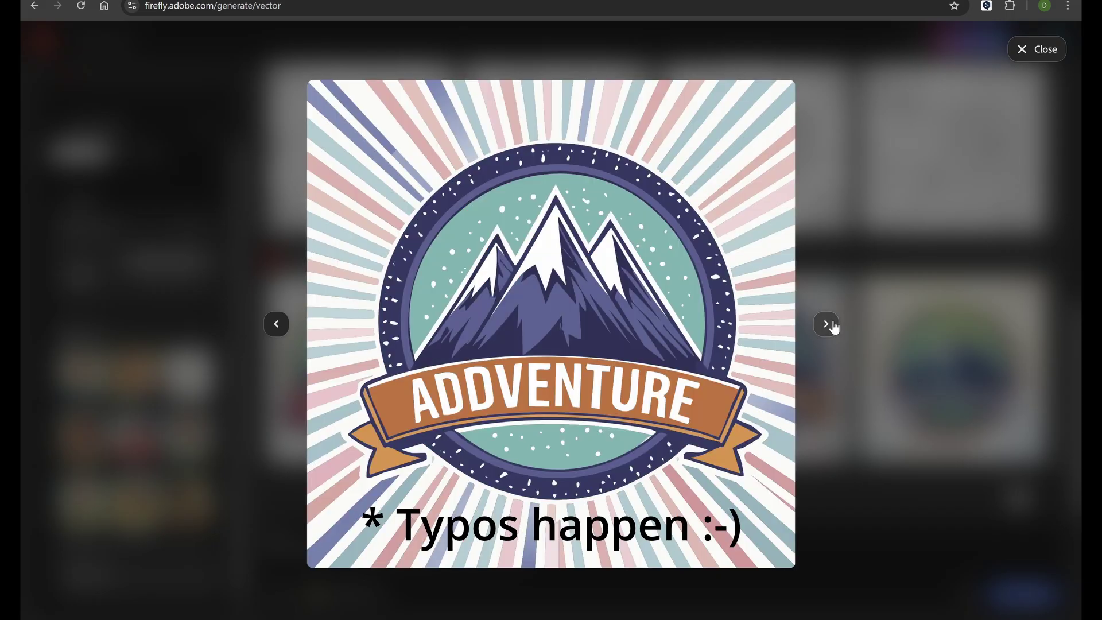
left_click(827, 325)
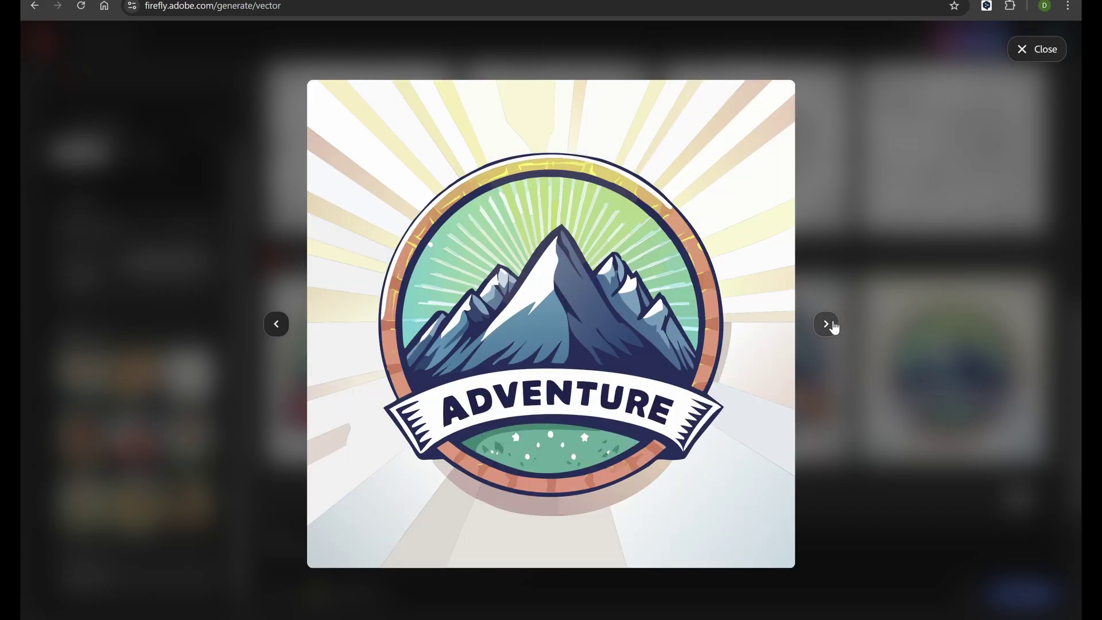
left_click(1049, 52)
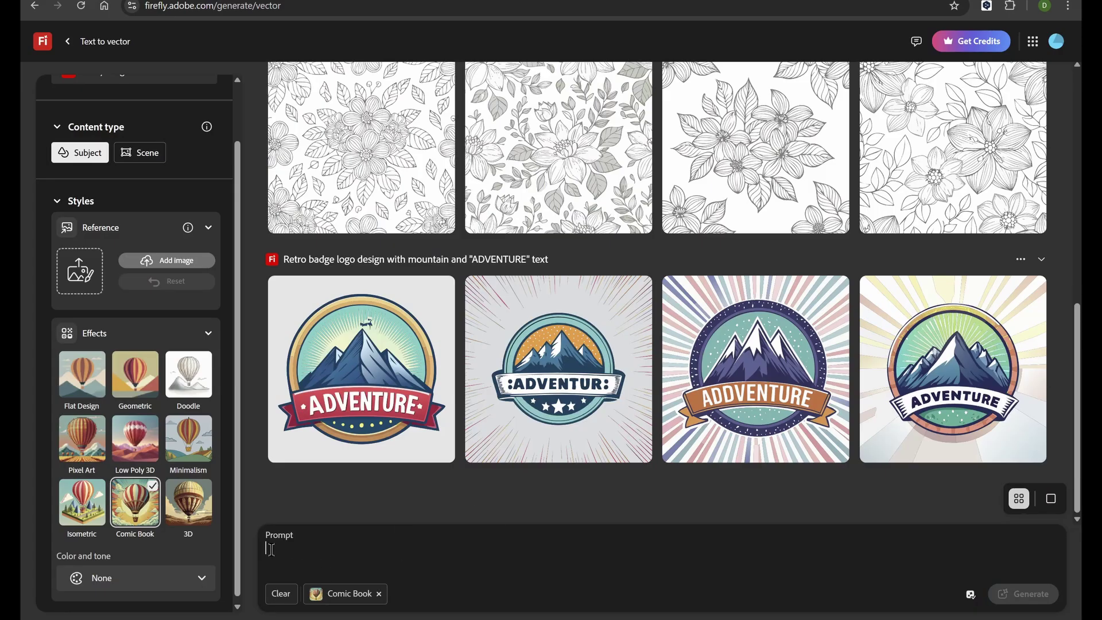
Step: Generate the cat-on-a-windowsill line art with Isometric instead of Comic Book style
type("Modern line art illustration of a cat sitting on a windowsill")
left_click(379, 595)
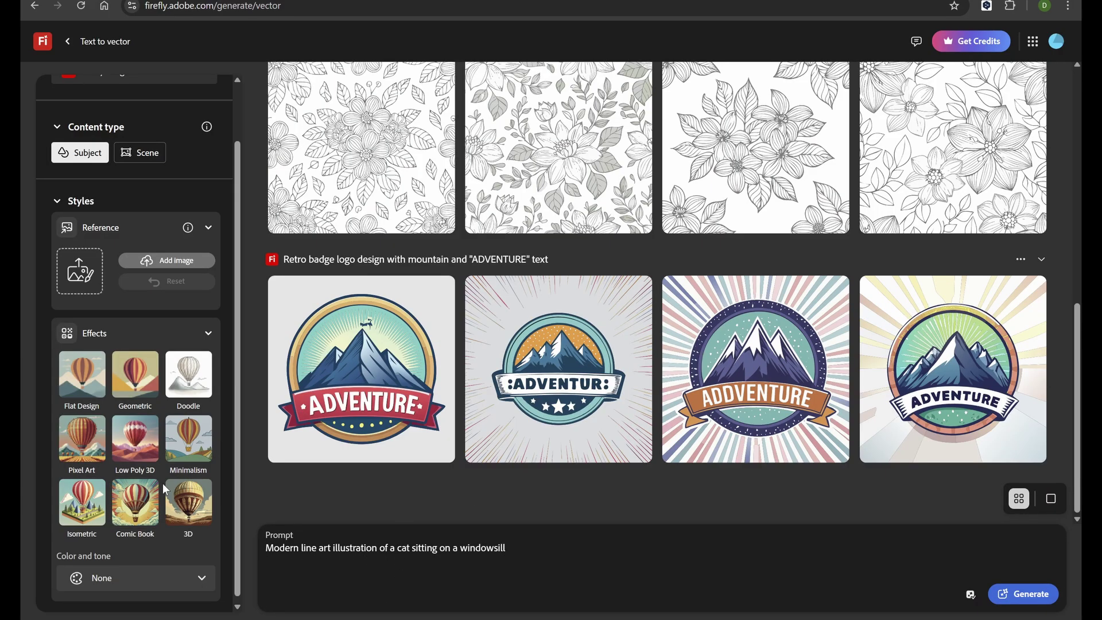
left_click(85, 505)
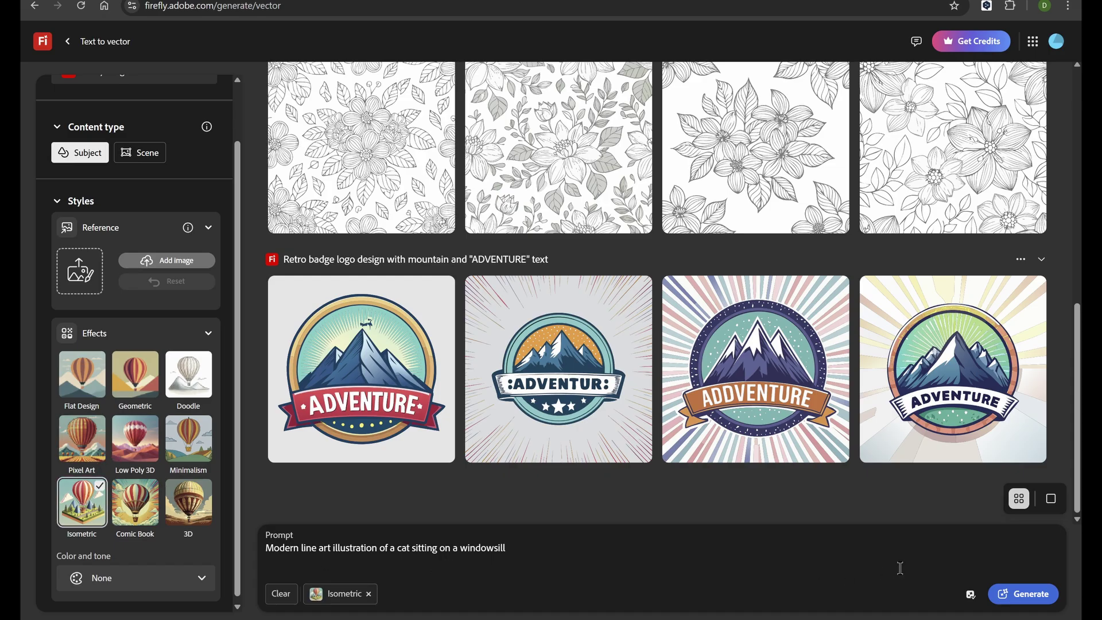
left_click(1027, 596)
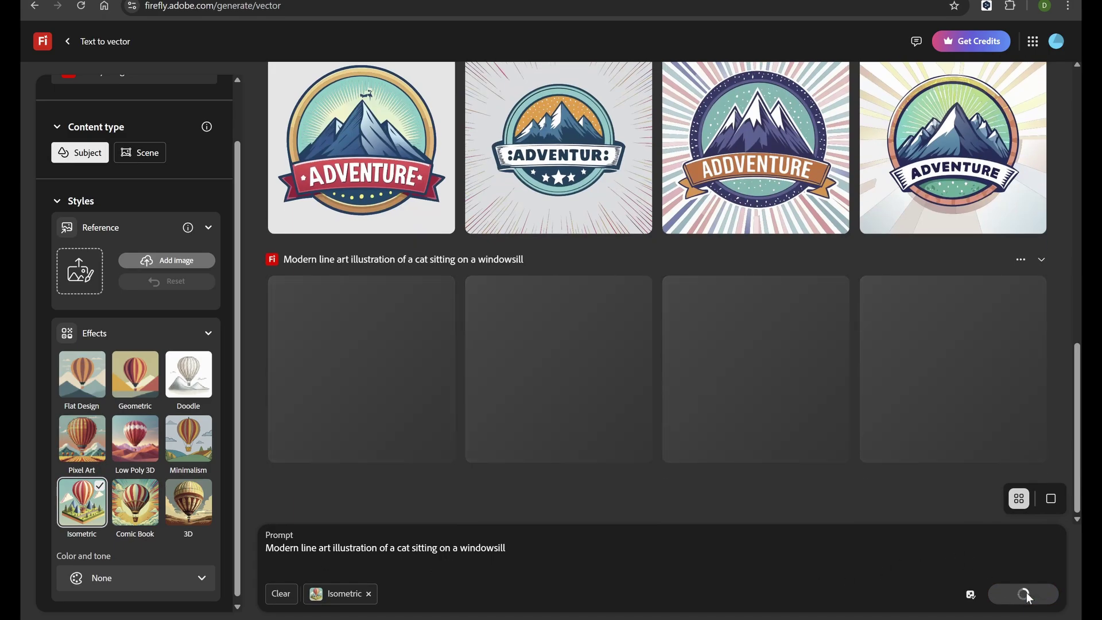
Step: View the four isometric cat variations full size, one after another
left_click(367, 374)
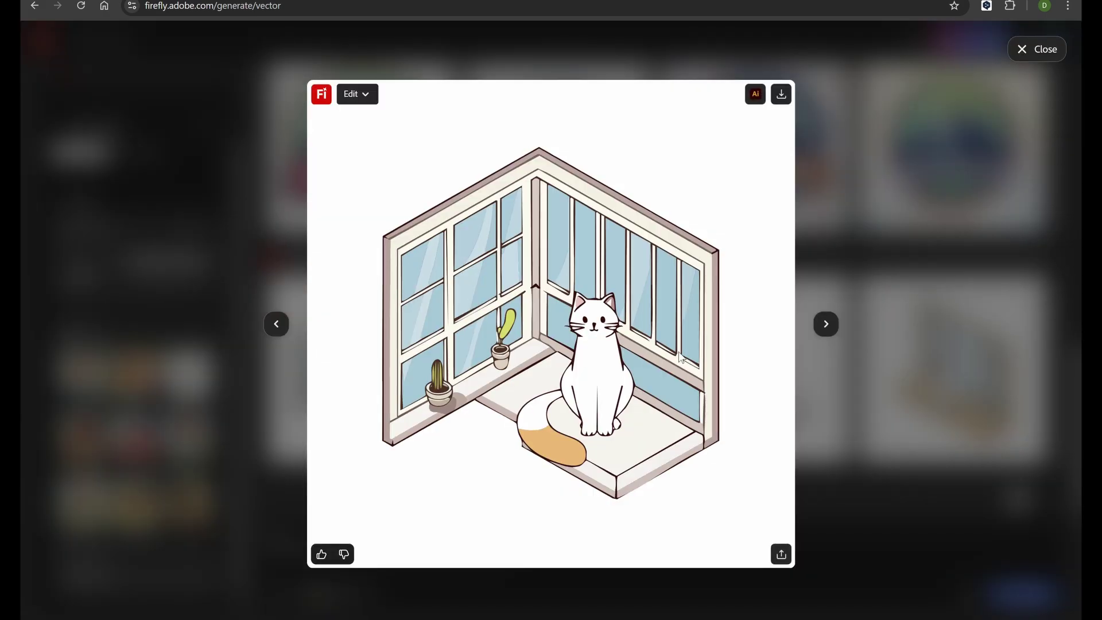
left_click(827, 325)
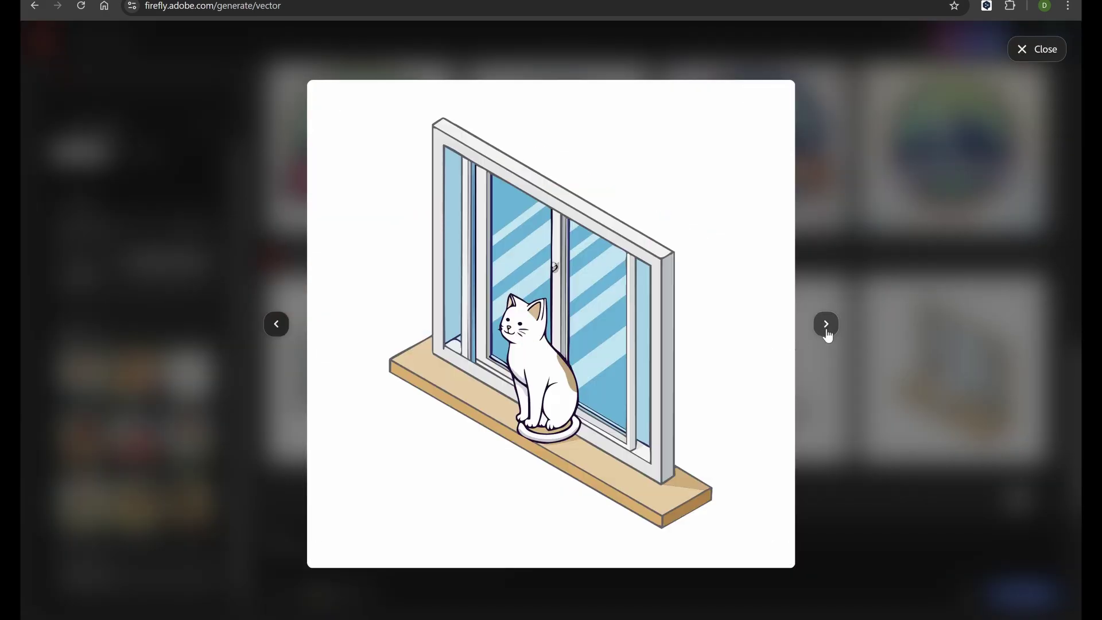
left_click(826, 325)
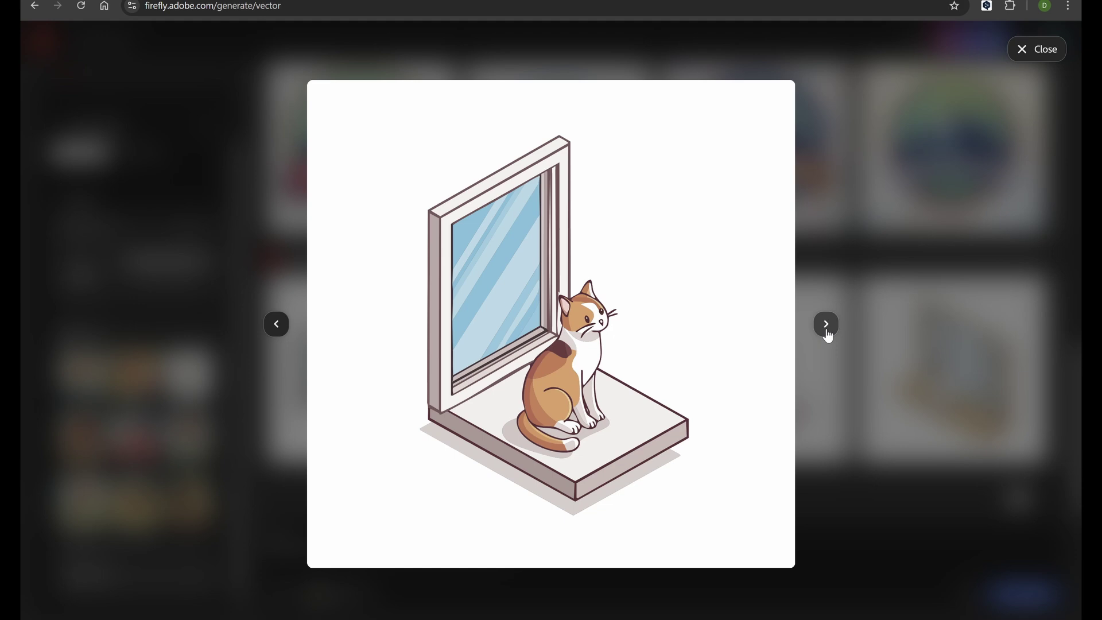
left_click(826, 325)
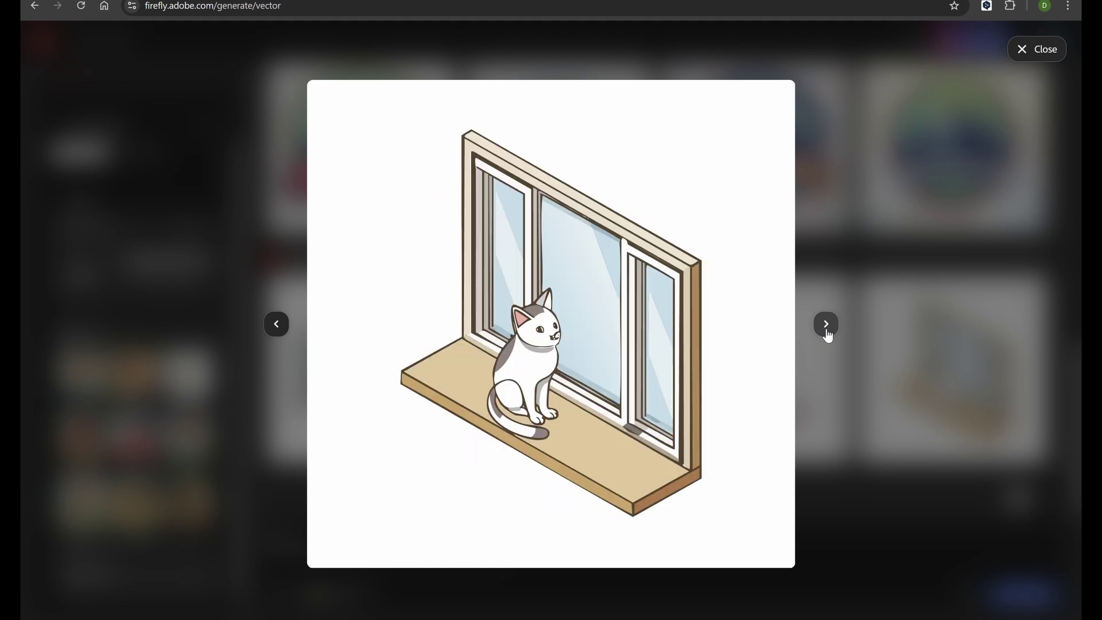
Step: In Generative fill, select the portrait's background and generate a sandy tropical beach
left_click(1042, 50)
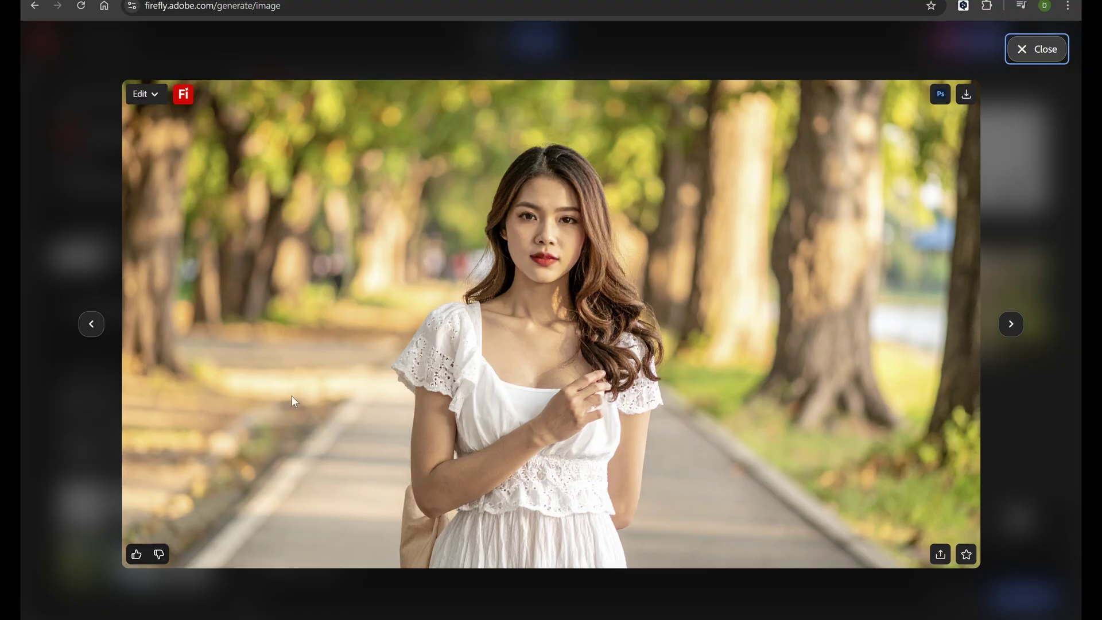
left_click(147, 102)
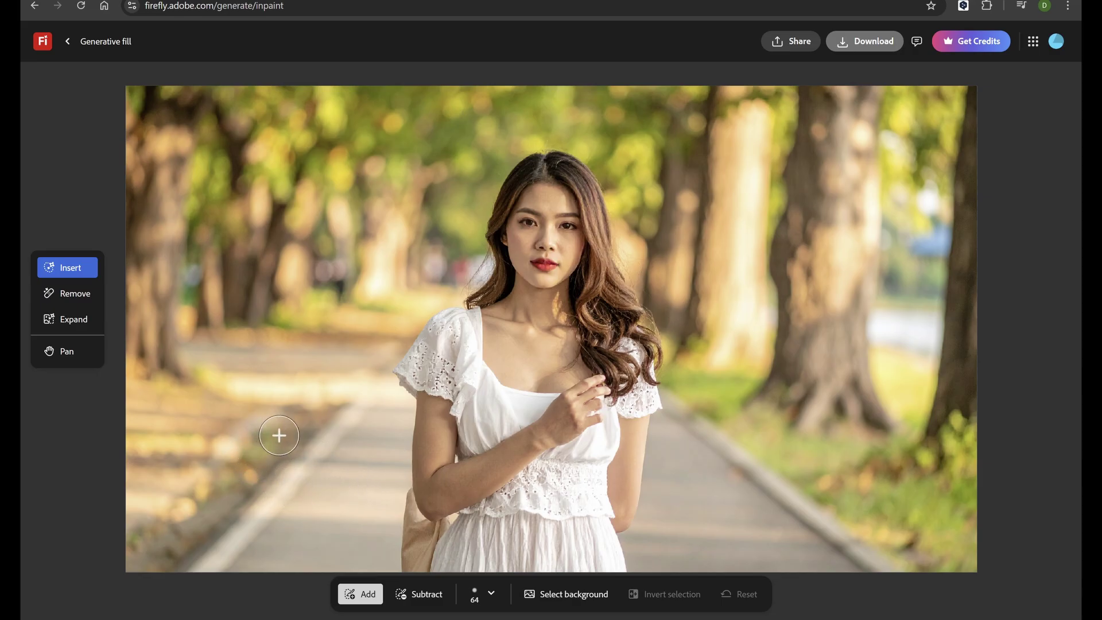
left_click(581, 598)
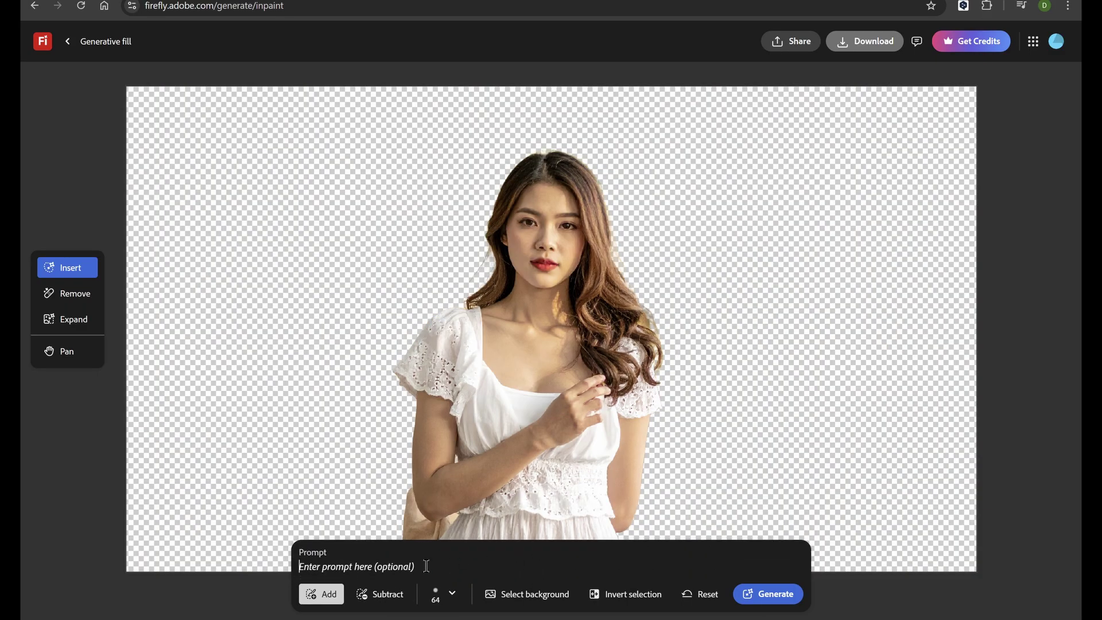
left_click(427, 567)
type("sandy tropical beach")
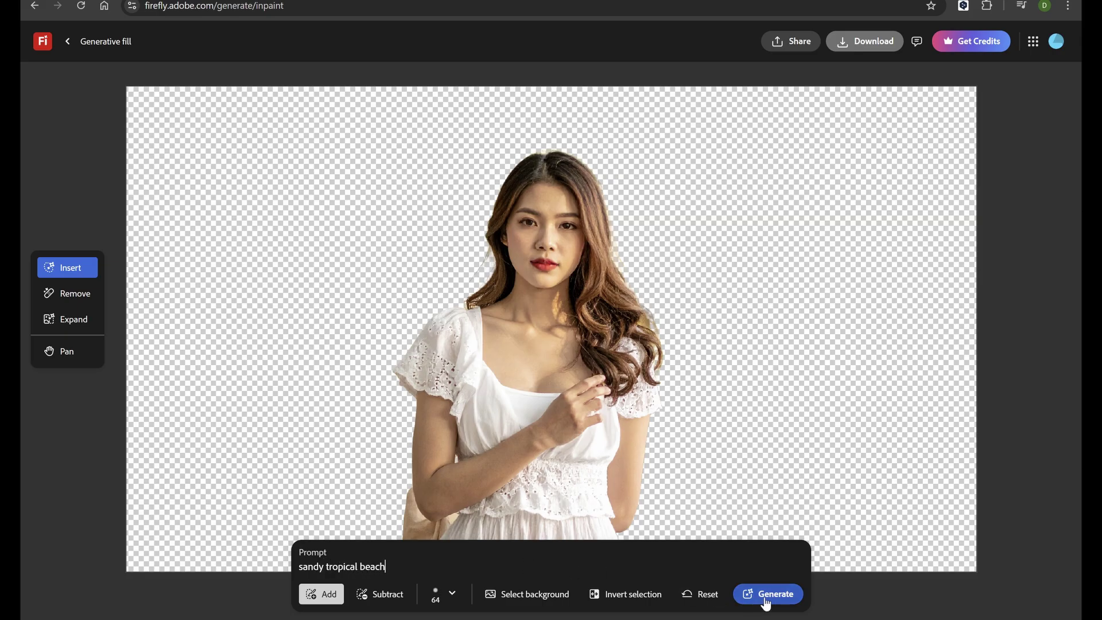
left_click(764, 596)
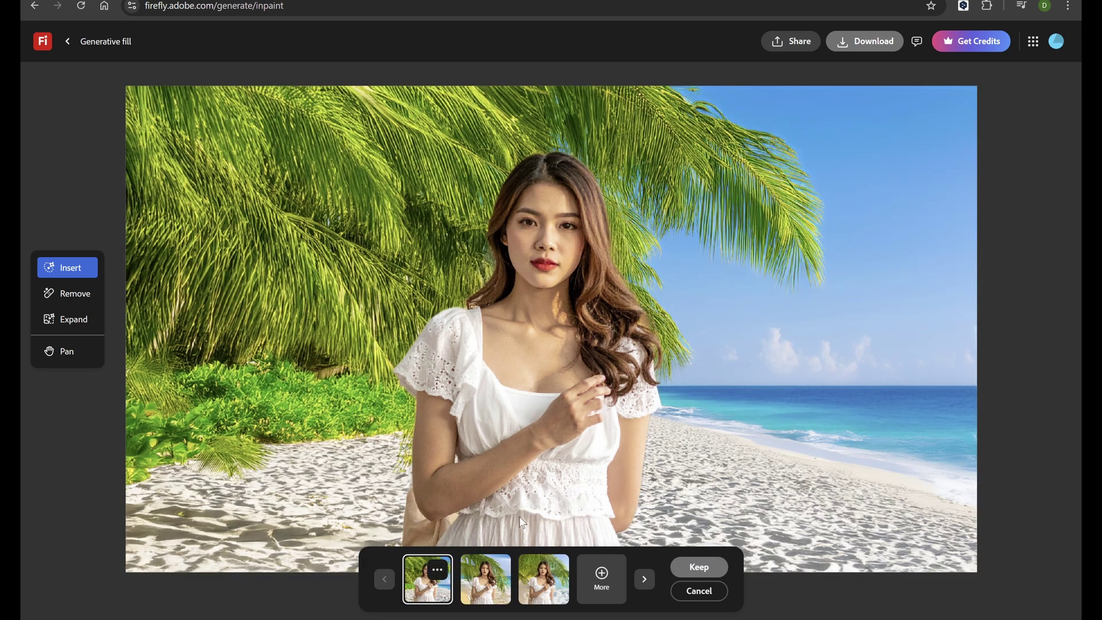
Step: Compare the three beach variations and settle on the palm and white-sand one
left_click(489, 583)
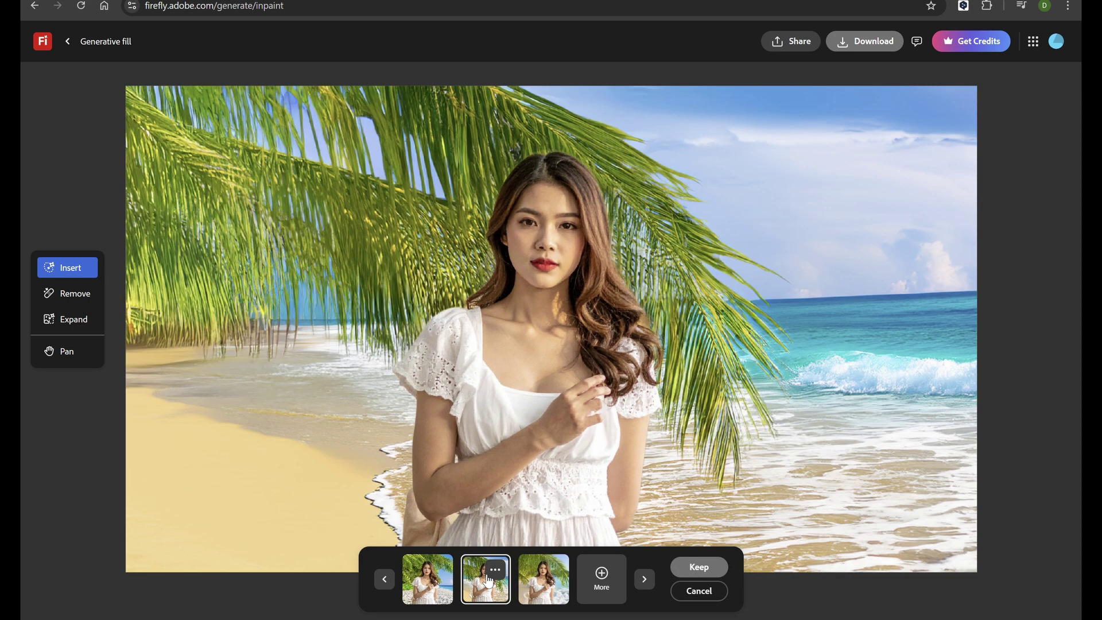
left_click(565, 580)
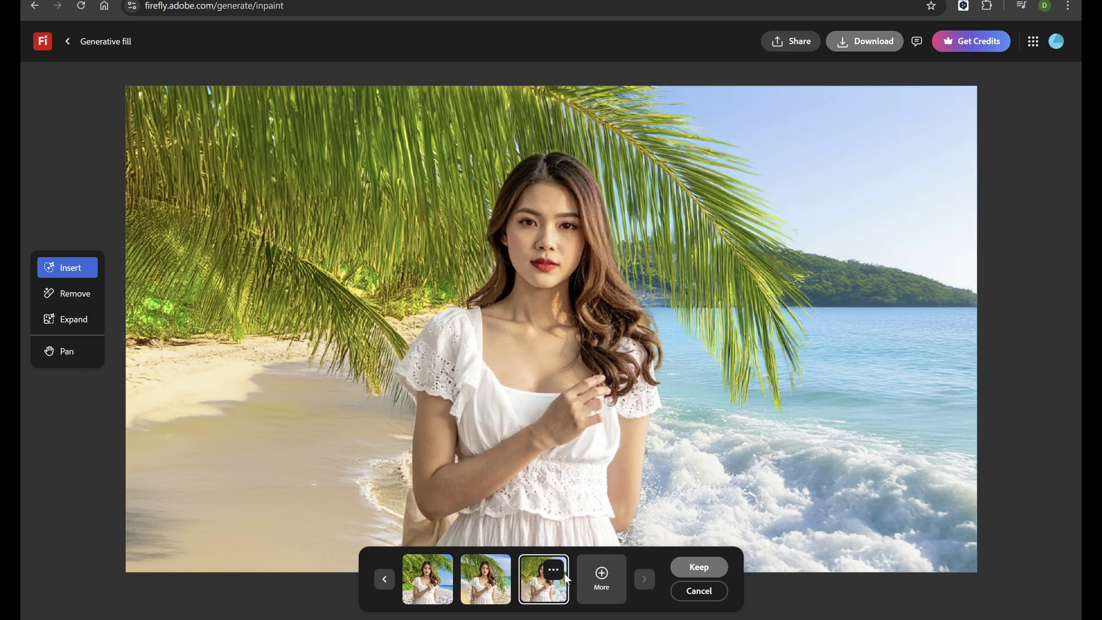
left_click(440, 590)
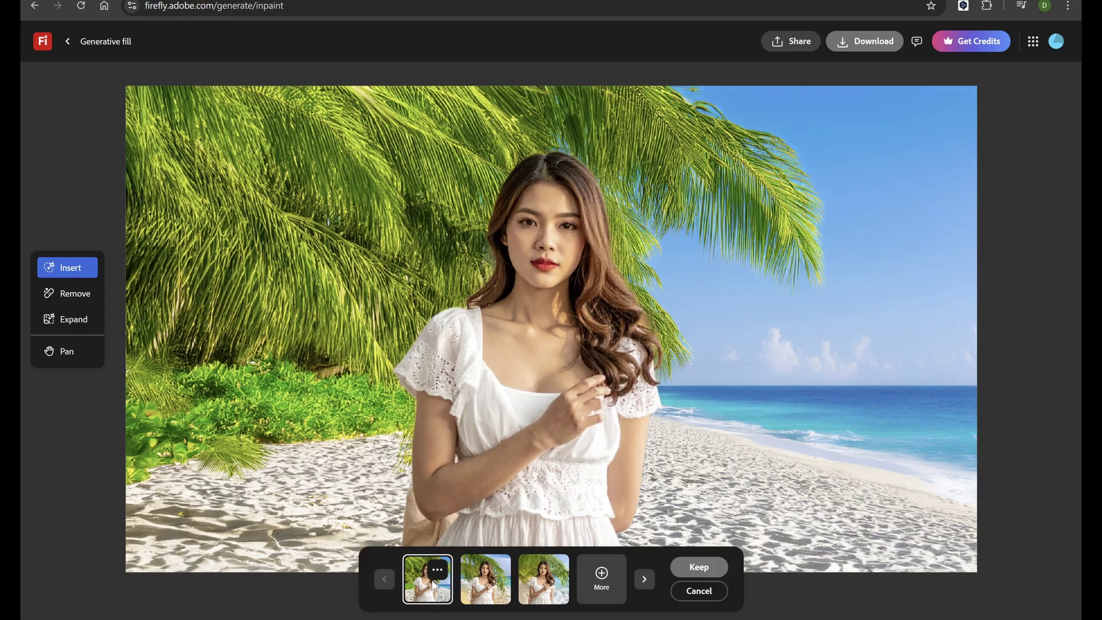
Step: Keep the beach, inpaint 'a child playing in sand' right of the woman, keeping the sand-pouring girl
key("Return")
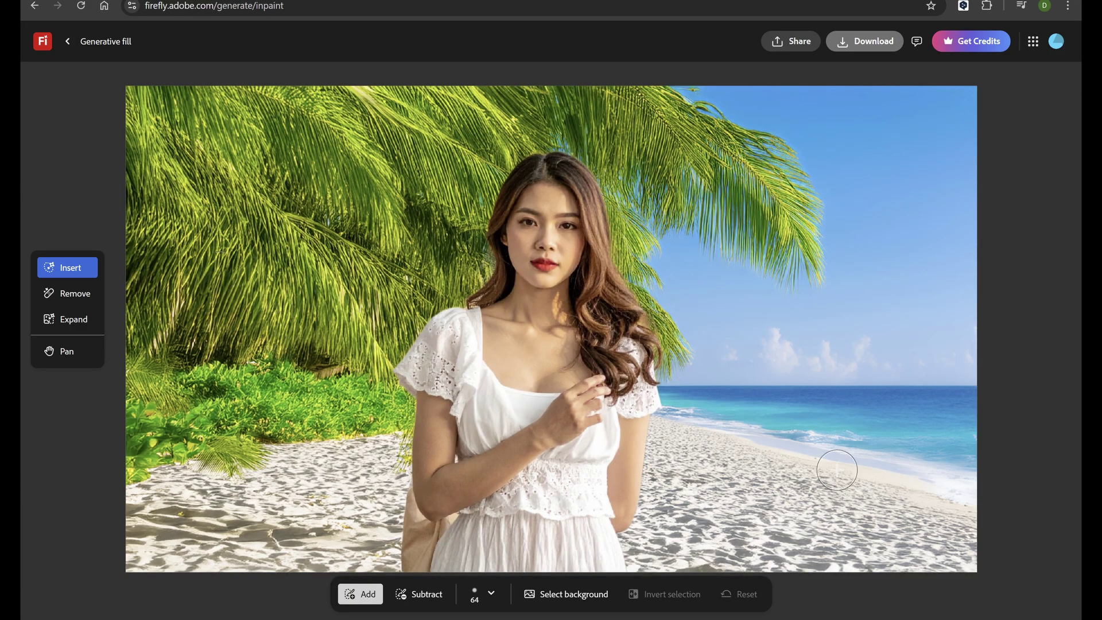
mouse_move(858, 468)
left_mouse_down()
mouse_move(795, 449)
mouse_move(735, 457)
mouse_move(736, 518)
mouse_move(808, 545)
mouse_move(875, 492)
mouse_move(819, 447)
mouse_move(751, 512)
mouse_move(853, 497)
mouse_move(778, 476)
mouse_move(789, 508)
mouse_move(830, 481)
mouse_move(778, 493)
mouse_move(839, 502)
left_mouse_up()
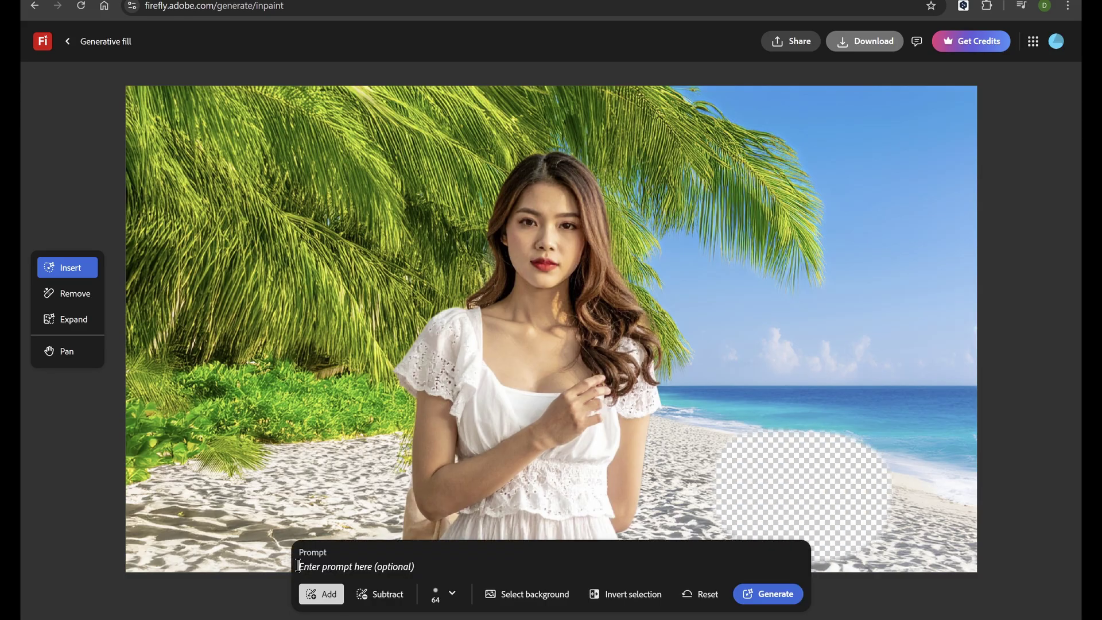
type("a child playing in sand")
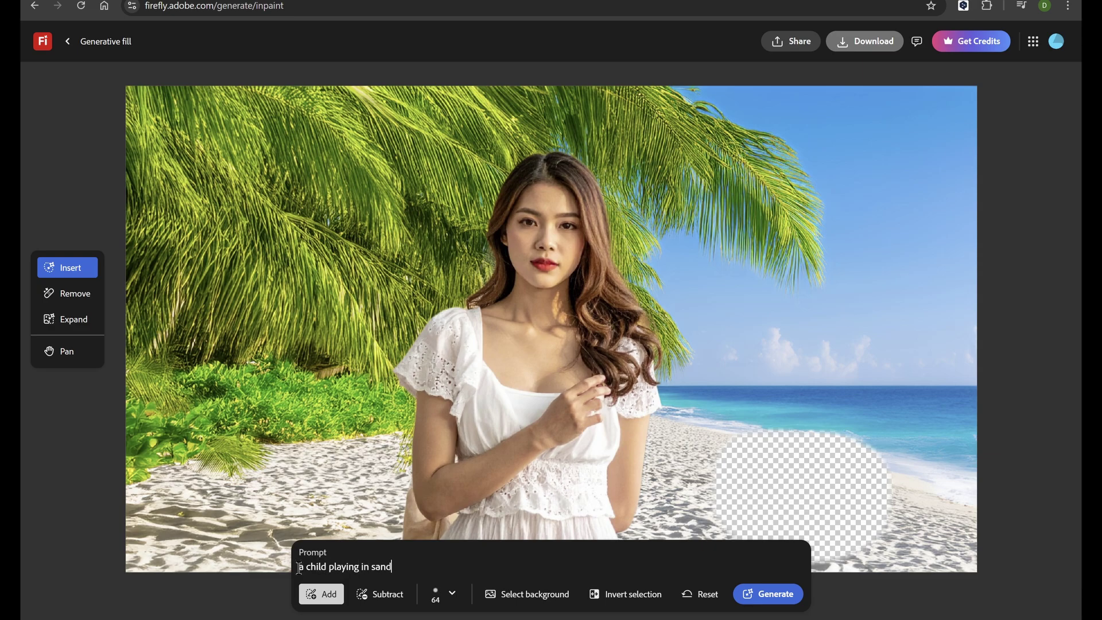
left_click(767, 595)
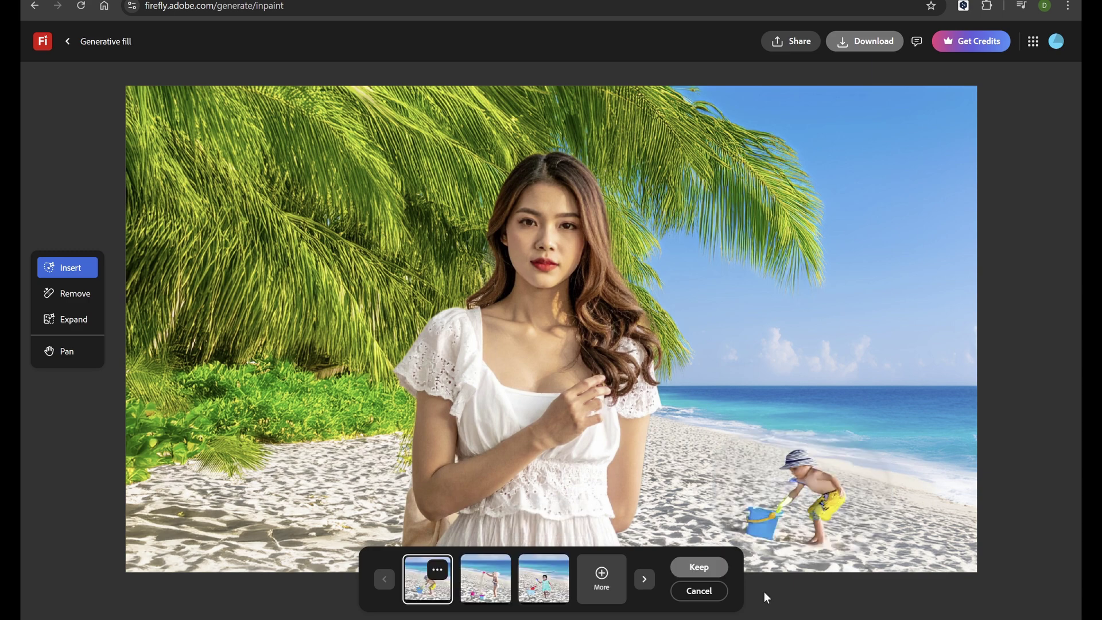
left_click(491, 587)
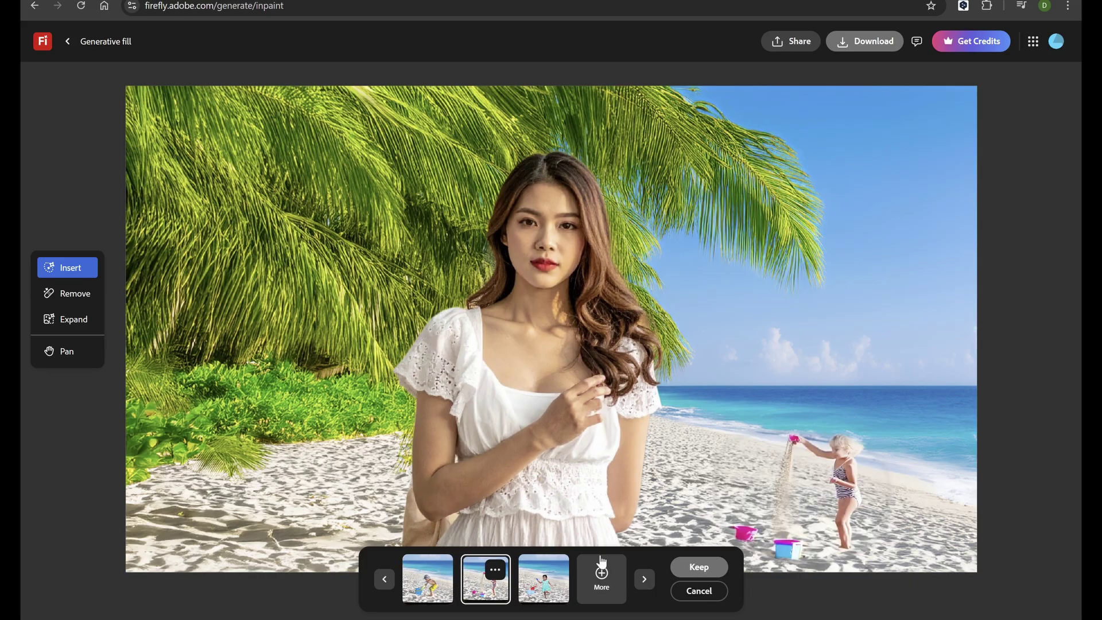
left_click(700, 567)
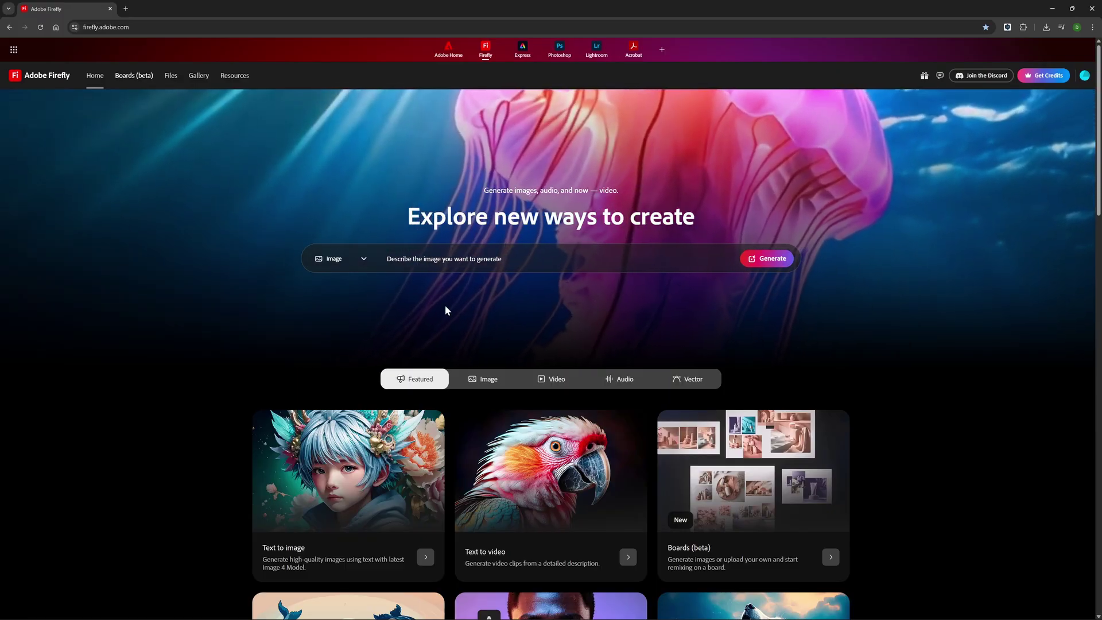
Step: Open the Resources page, cycle through the featured tutorials, and scroll down the tutorial list
scroll(273, 415, "down", 2)
scroll(320, 418, "down", 5)
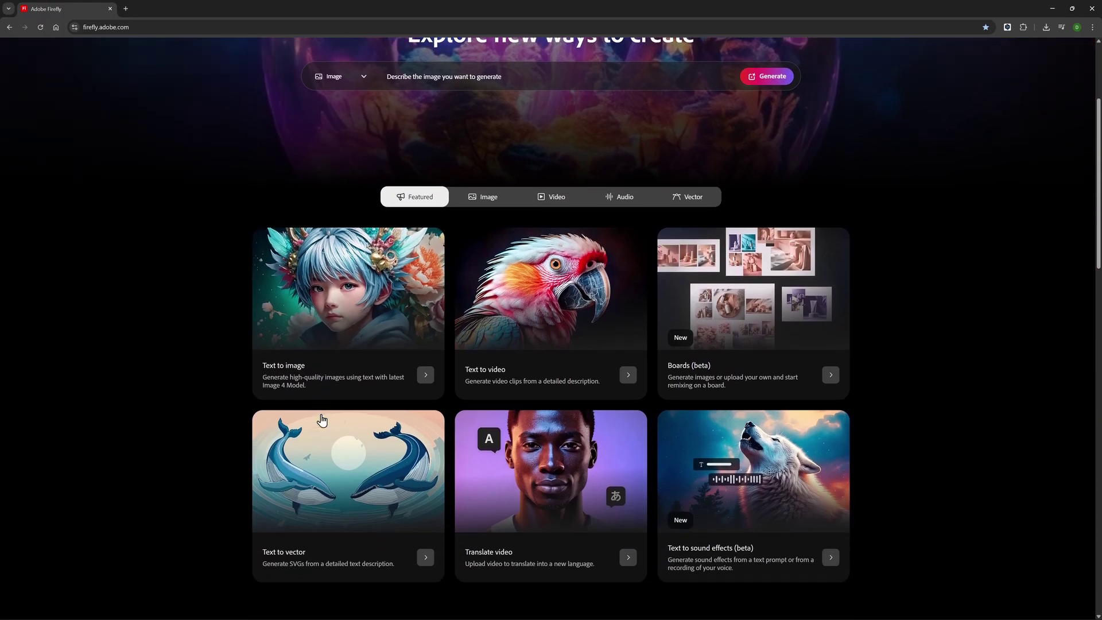
scroll(323, 419, "down", 1)
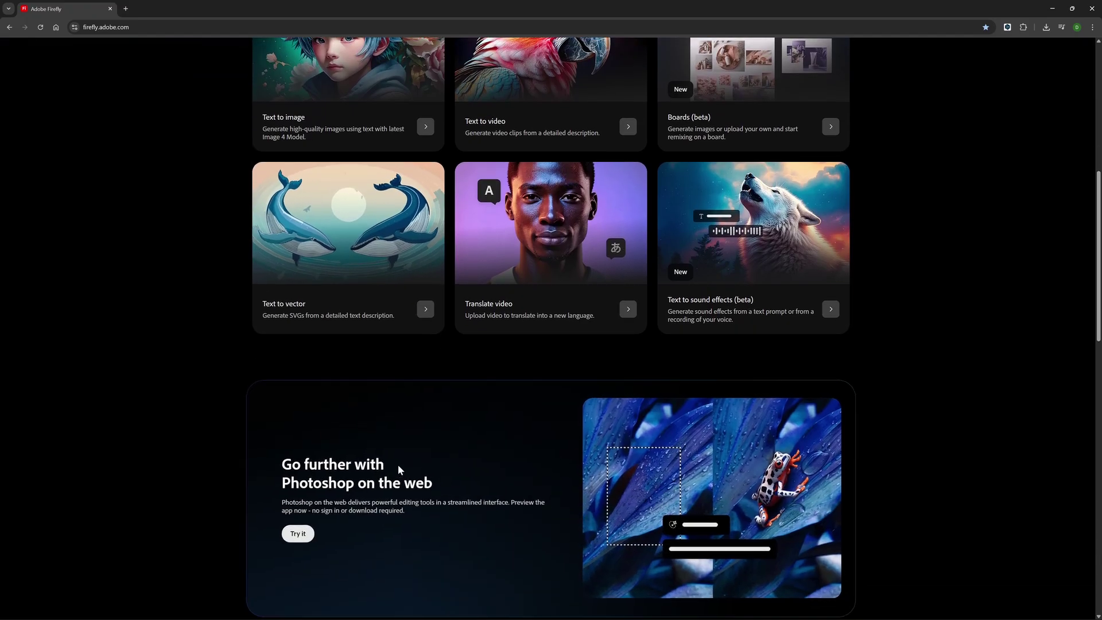
scroll(396, 485, "up", 7)
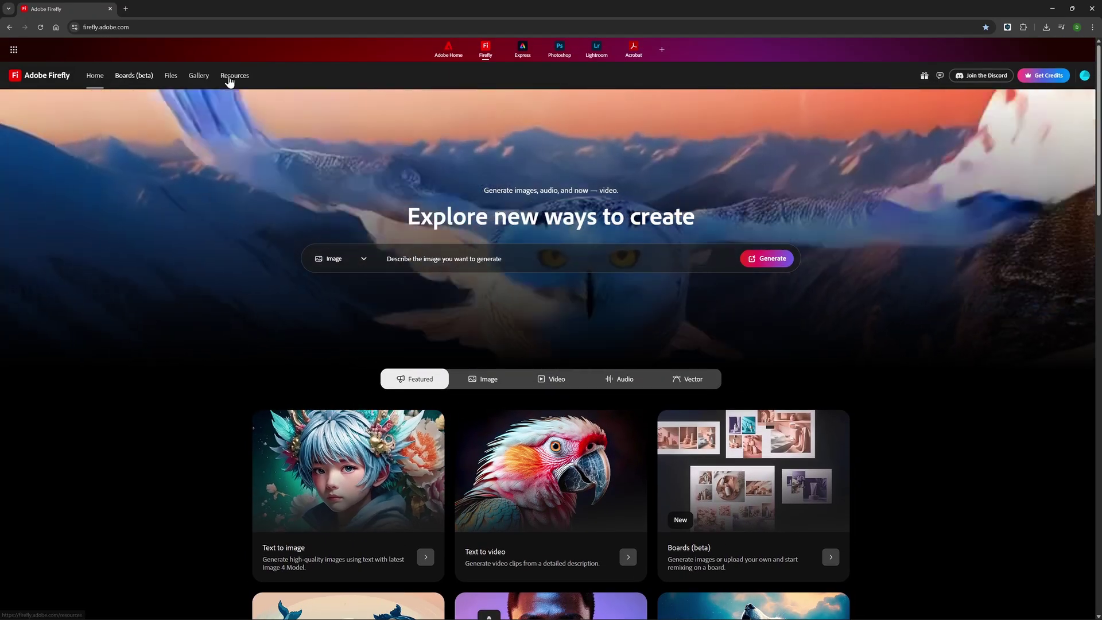
left_click(234, 76)
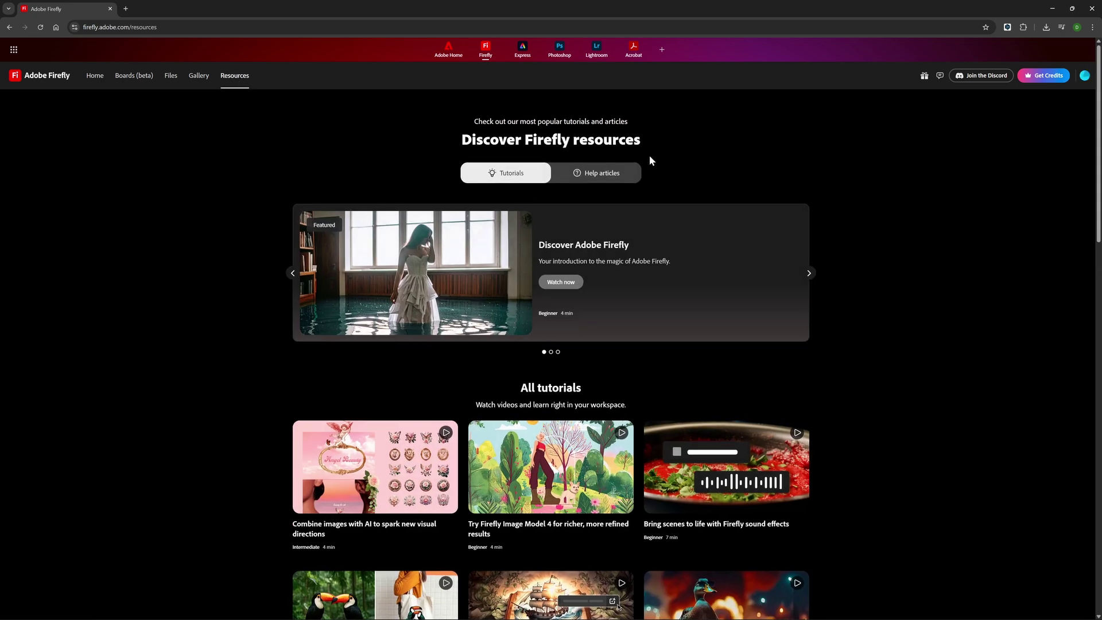
scroll(673, 169, "down", 3)
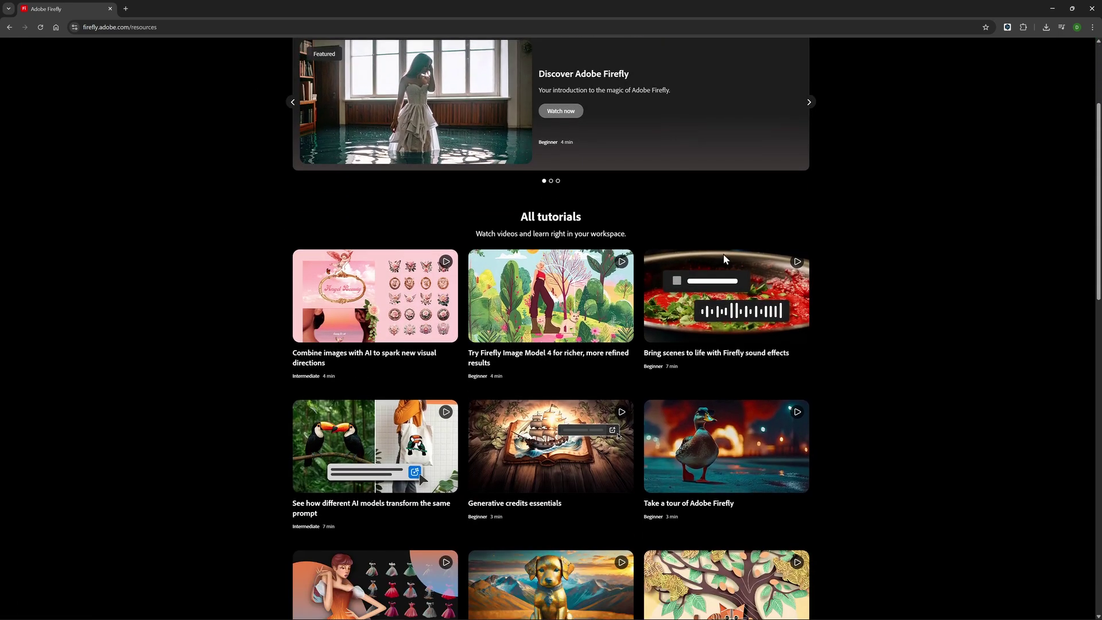
scroll(834, 222, "up", 1)
left_click(810, 145)
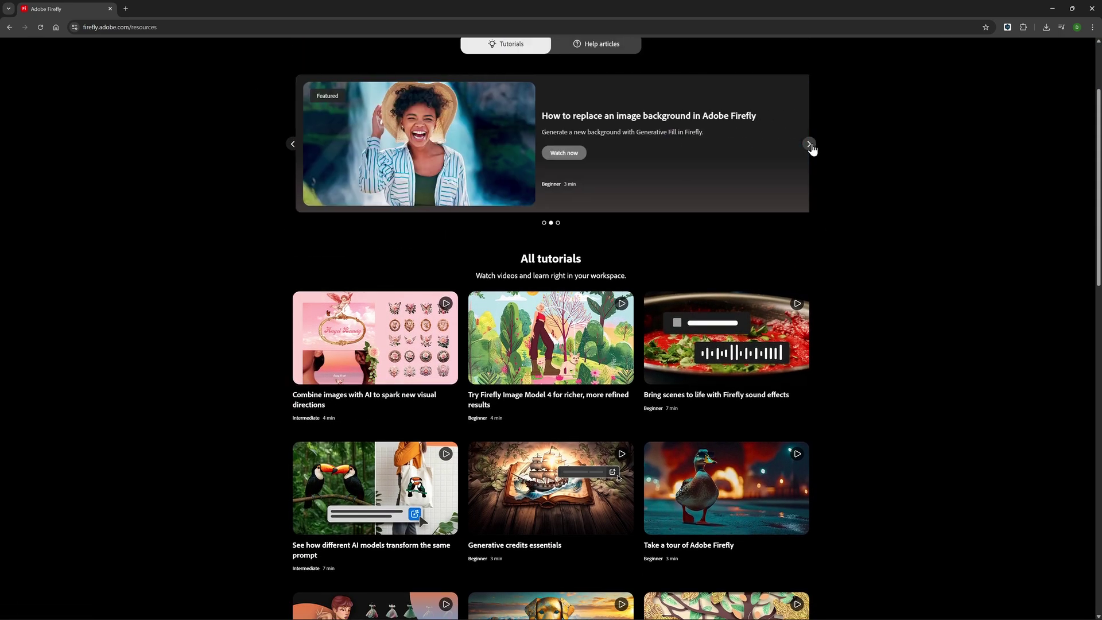
left_click(809, 145)
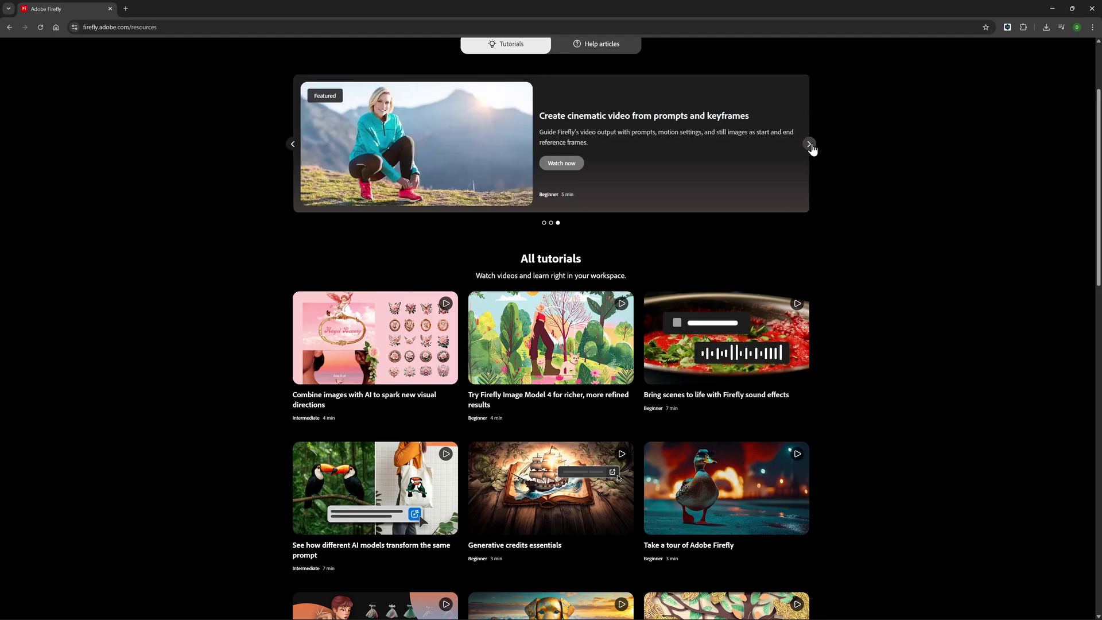
scroll(811, 236, "down", 4)
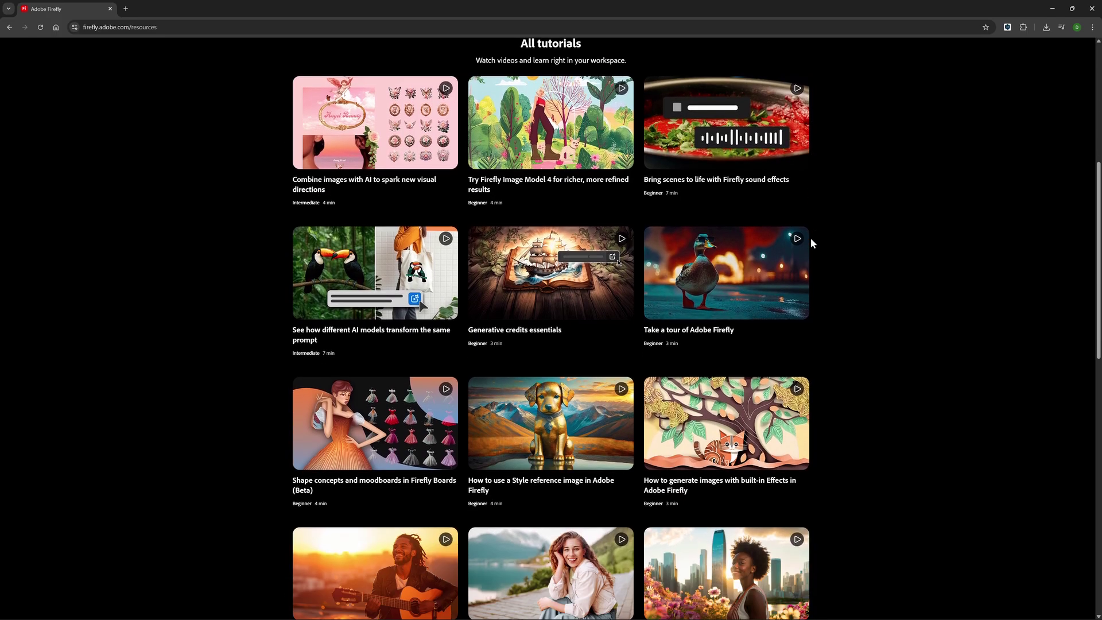